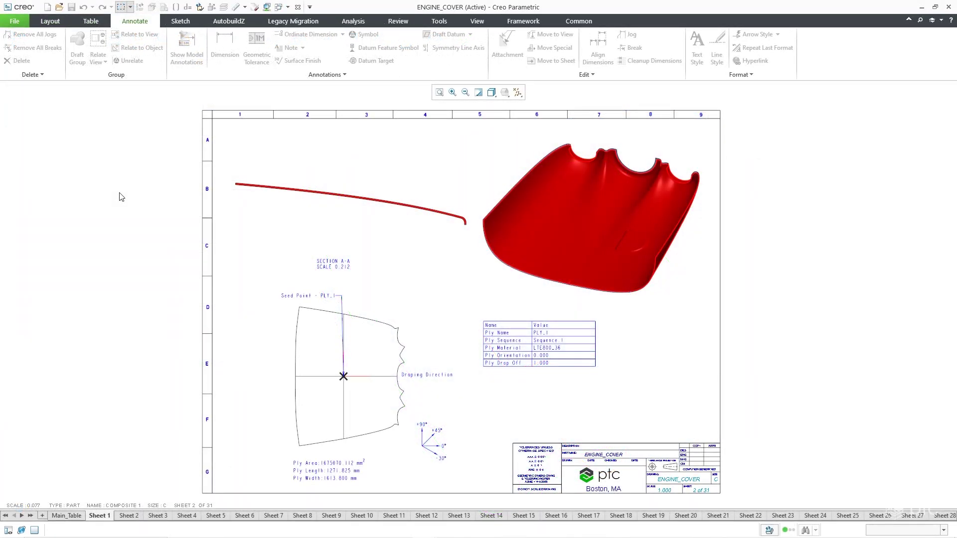
# Step: Preview the CORE_1 ply-book sheet and the laminate table sheet of the drawing
pyautogui.click(124, 516)
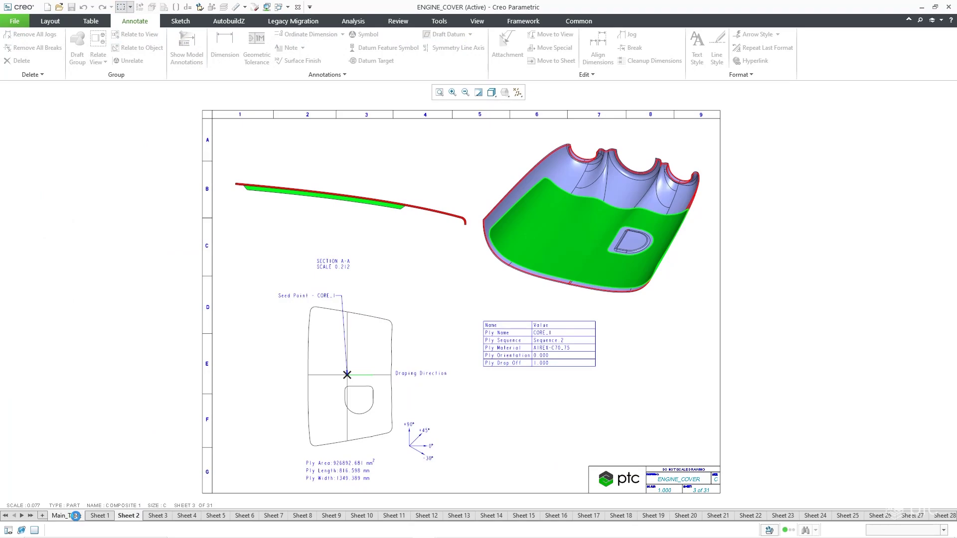
pyautogui.click(70, 515)
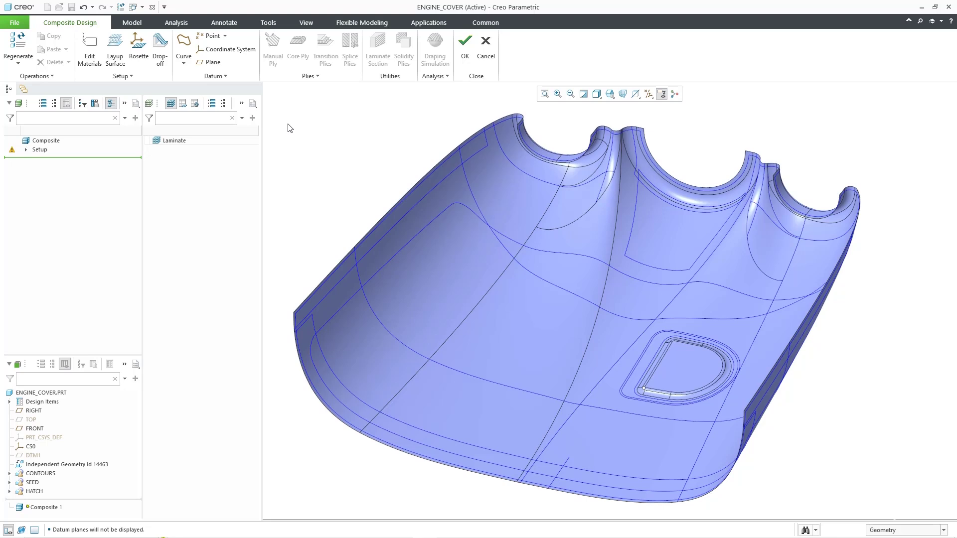
# Step: Review the LTC400_56 and AIREX-C70_75 material definitions and accept them
pyautogui.click(90, 50)
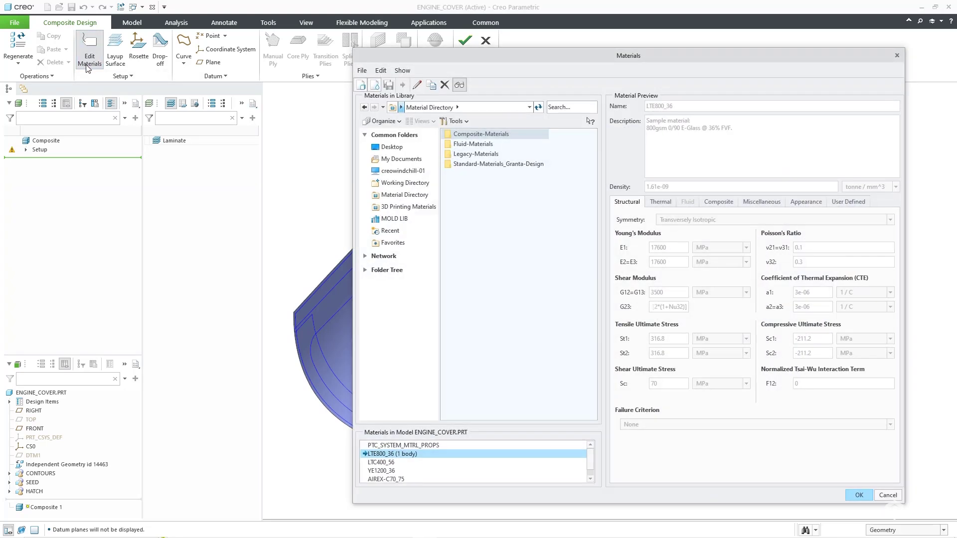
pyautogui.click(375, 463)
pyautogui.click(376, 480)
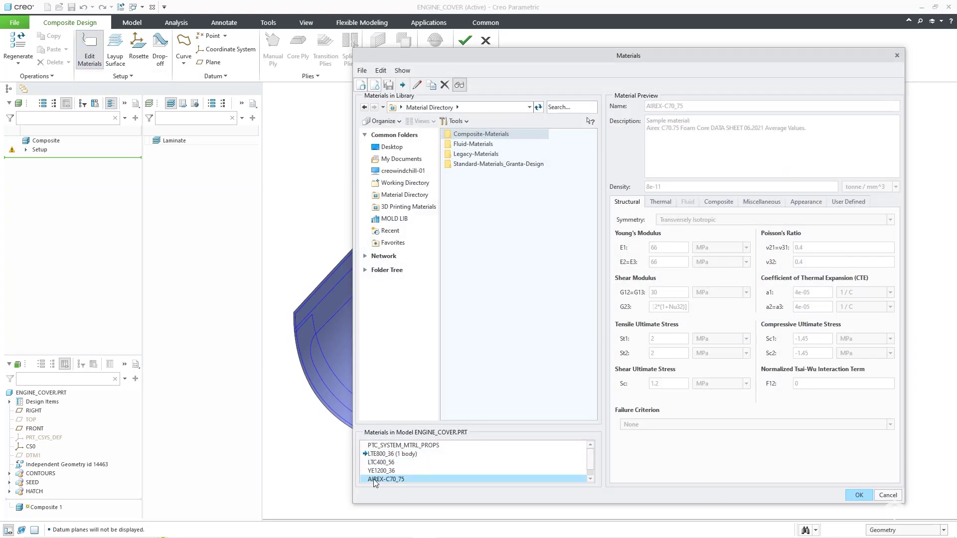
pyautogui.click(863, 498)
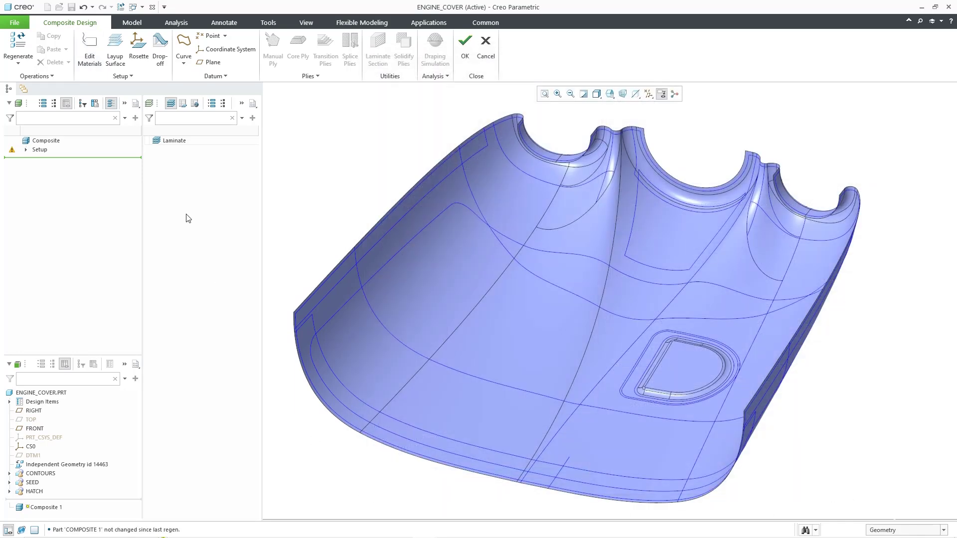
# Step: Create ROSETTE_0 on the cover surface with offsets 0 and 55 from RIGHT and FRONT planes
pyautogui.click(140, 56)
pyautogui.click(605, 355)
pyautogui.click(649, 94)
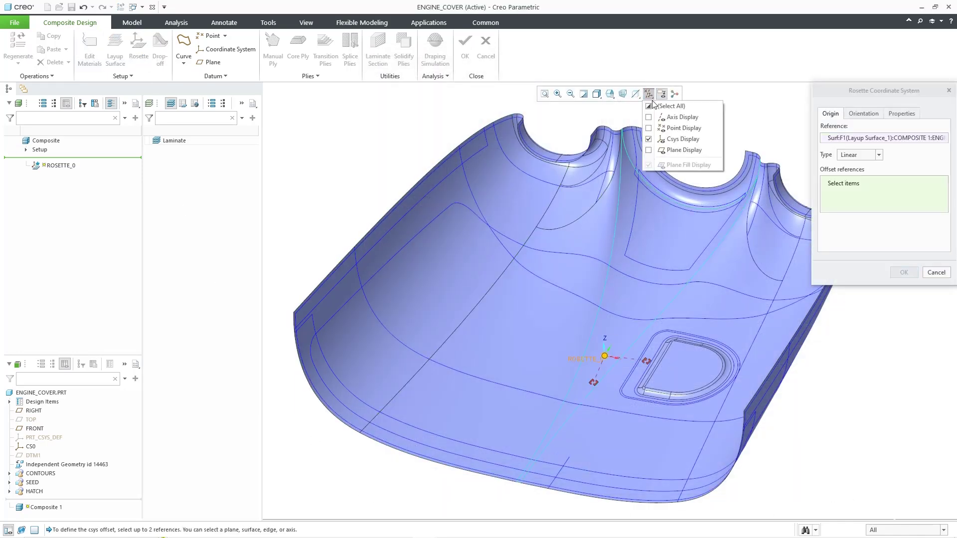
pyautogui.click(658, 113)
pyautogui.click(700, 144)
pyautogui.keyDown('ctrl'); pyautogui.click(391, 401); pyautogui.keyUp('ctrl')
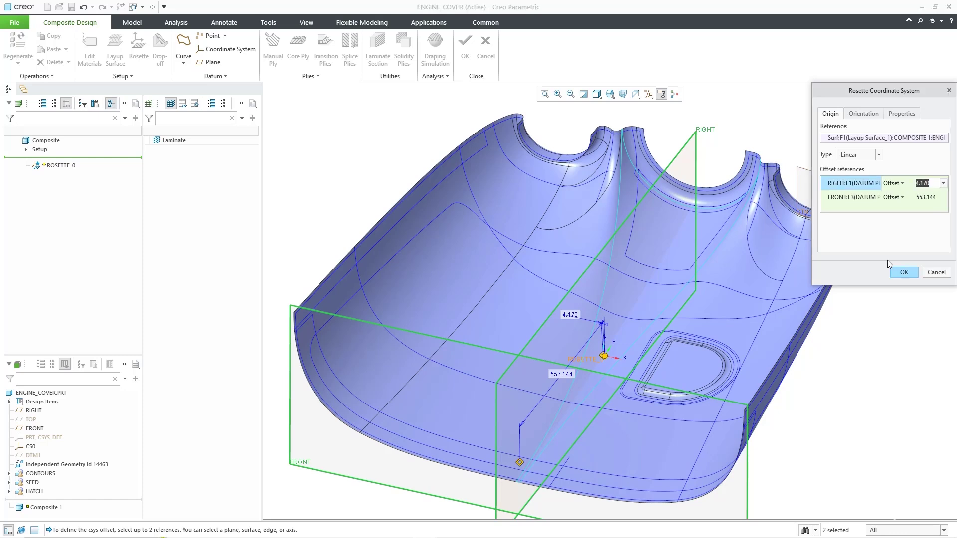
pyautogui.write('0')
pyautogui.press('Tab')
pyautogui.write('55')
pyautogui.click(903, 272)
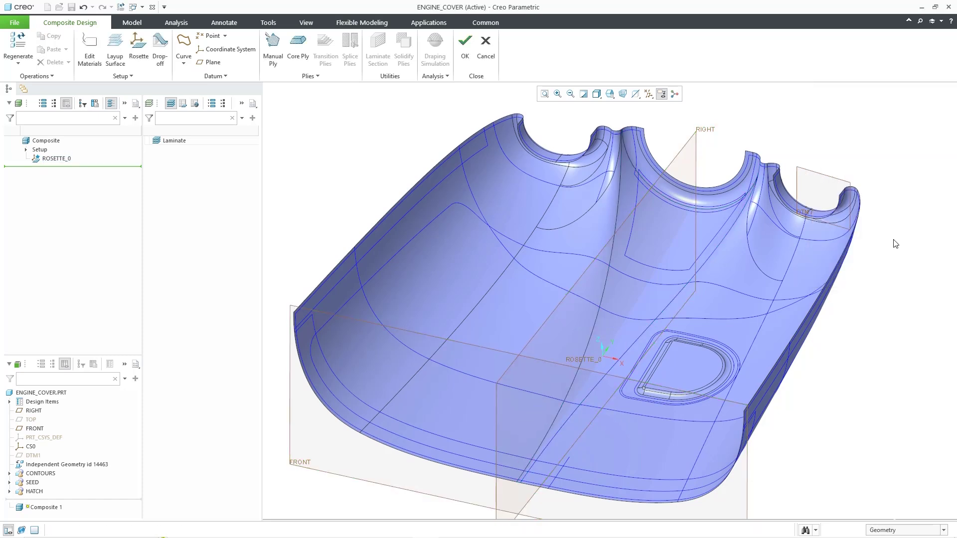
pyautogui.click(649, 94)
pyautogui.click(683, 150)
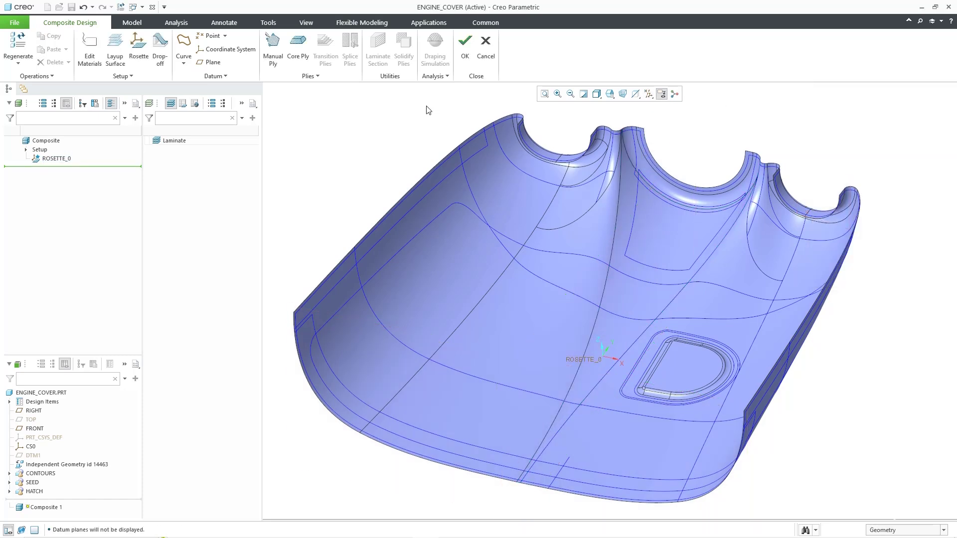
# Step: Accept default drop-off and create core ply CORE_1 of AIREX-C70_75 around the D-shaped pocket
pyautogui.click(160, 50)
pyautogui.press('Return')
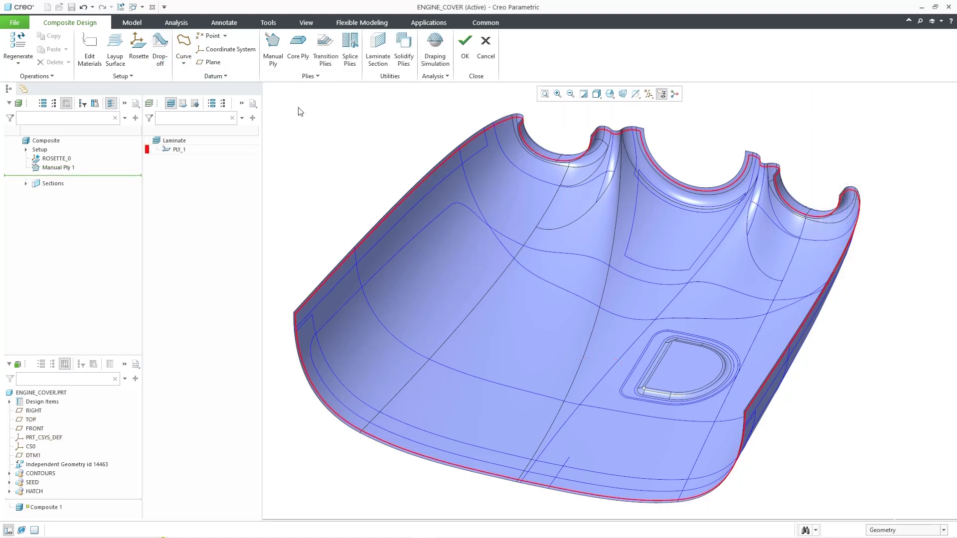
pyautogui.click(297, 50)
pyautogui.click(382, 49)
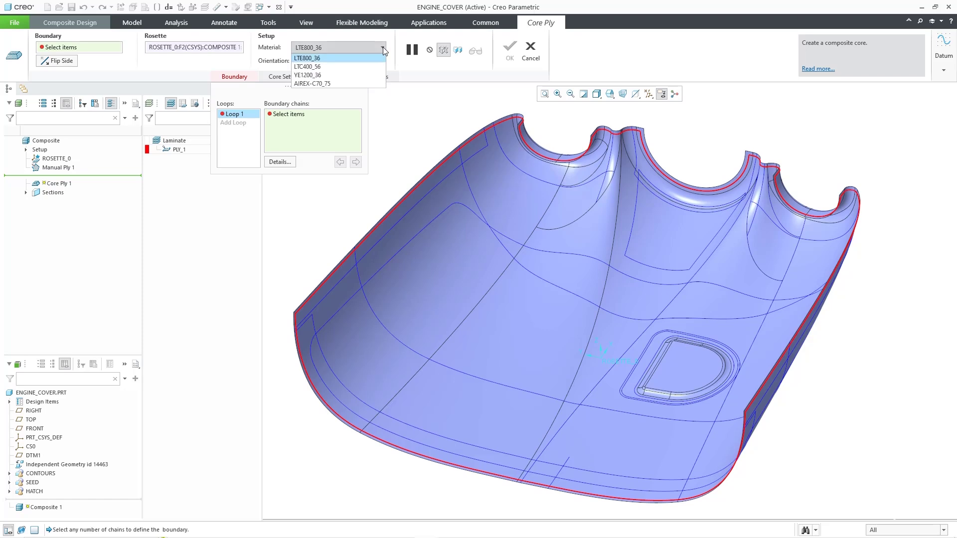
pyautogui.click(381, 82)
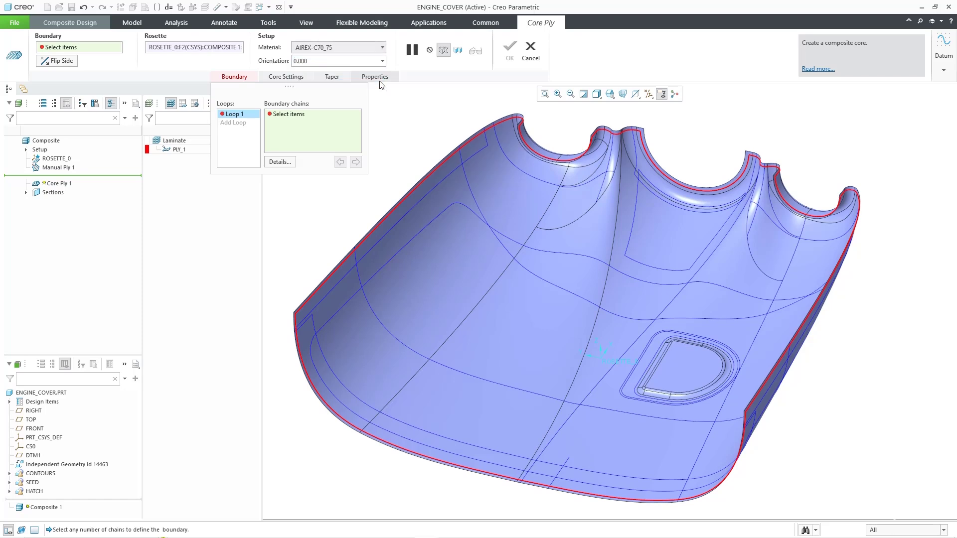
pyautogui.click(436, 213)
pyautogui.click(240, 124)
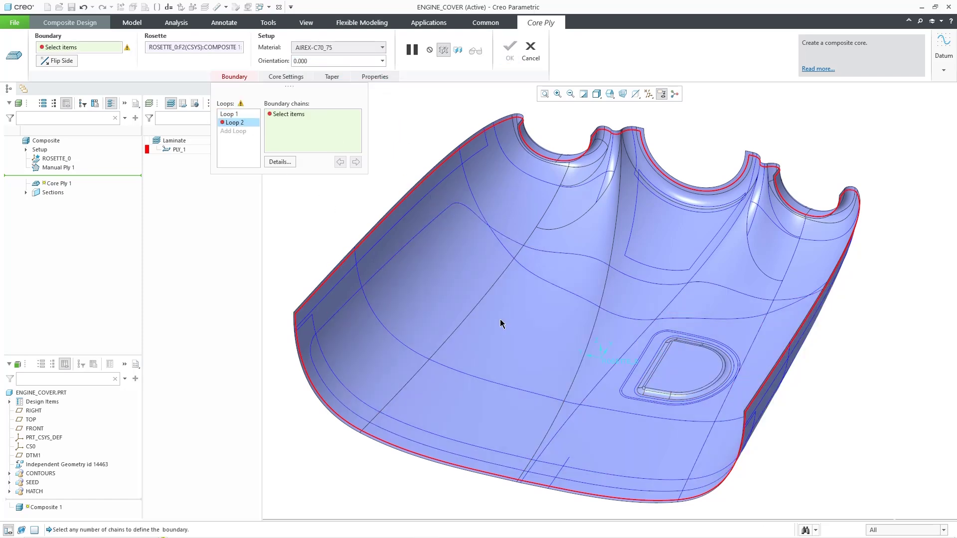
pyautogui.click(628, 372)
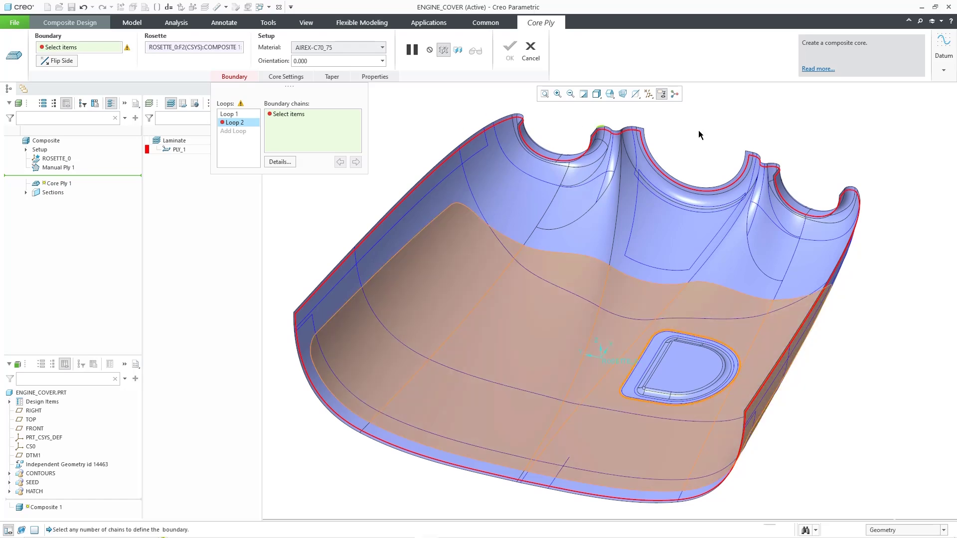
pyautogui.middleClick(780, 129)
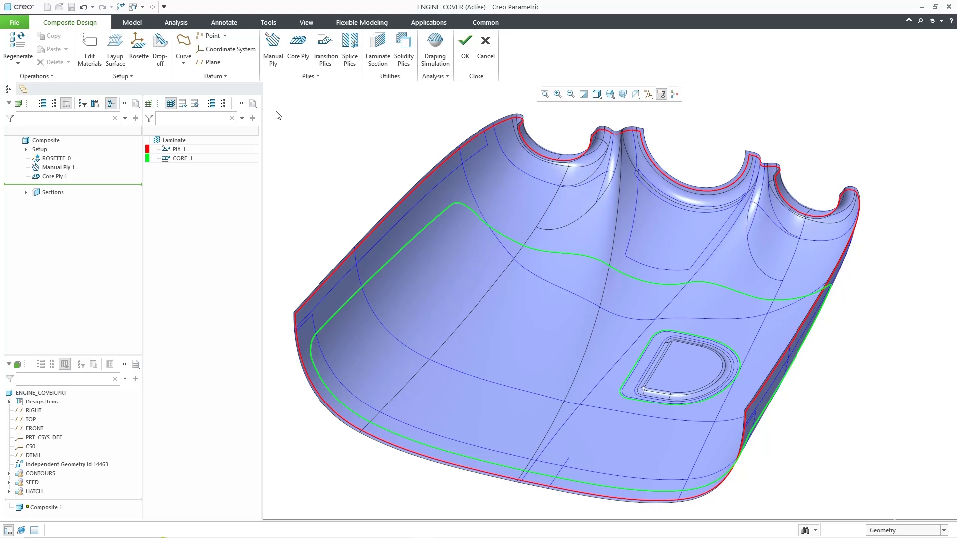
# Step: Add manual ply PLY_2 of LTC400_56 at 0°, bounded by the outer edge and inner curve
pyautogui.click(274, 59)
pyautogui.click(384, 45)
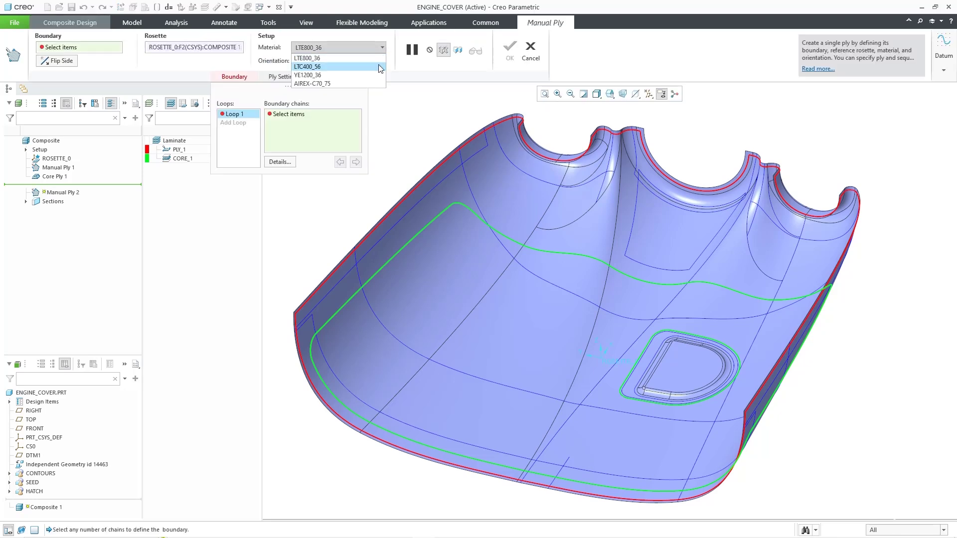
pyautogui.click(380, 67)
pyautogui.click(382, 60)
pyautogui.click(379, 67)
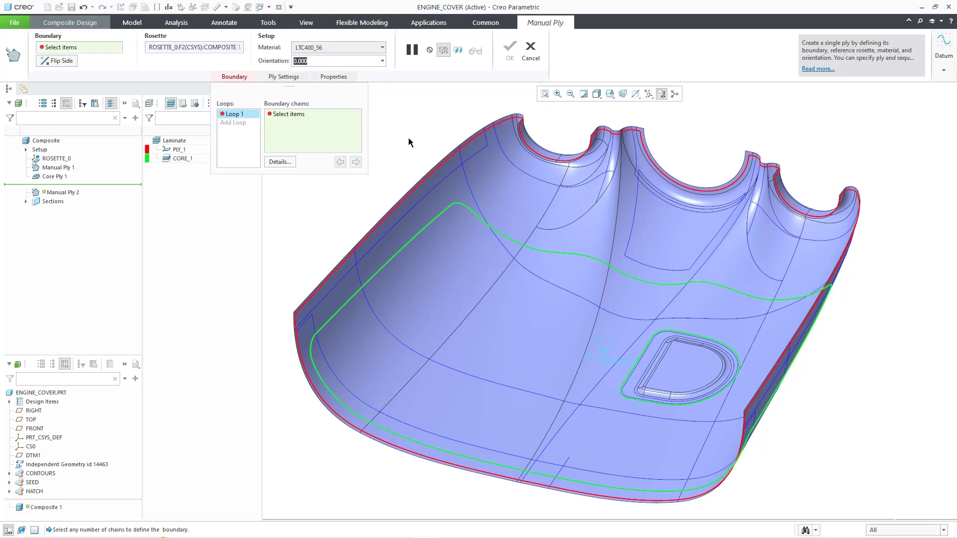
pyautogui.click(468, 189)
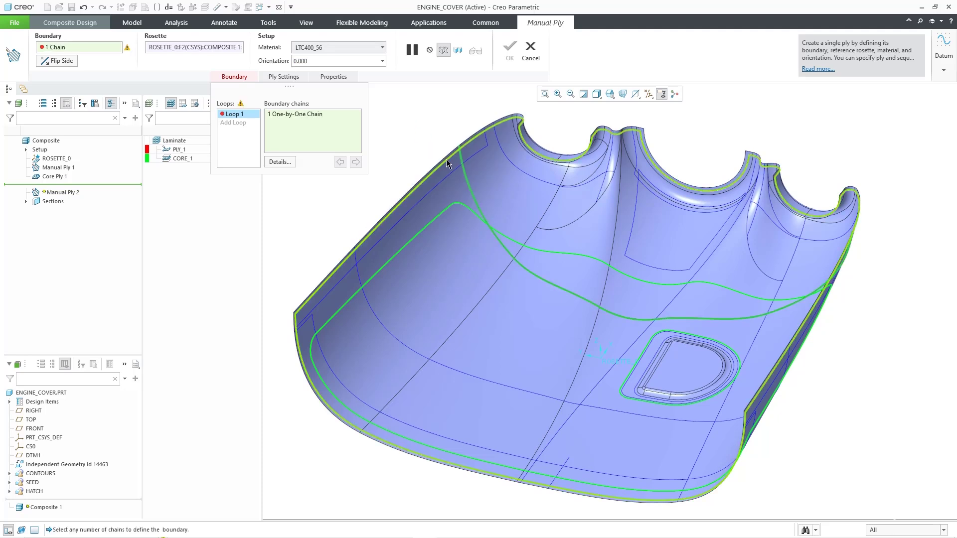
pyautogui.keyDown('ctrl'); pyautogui.click(461, 160); pyautogui.keyUp('ctrl')
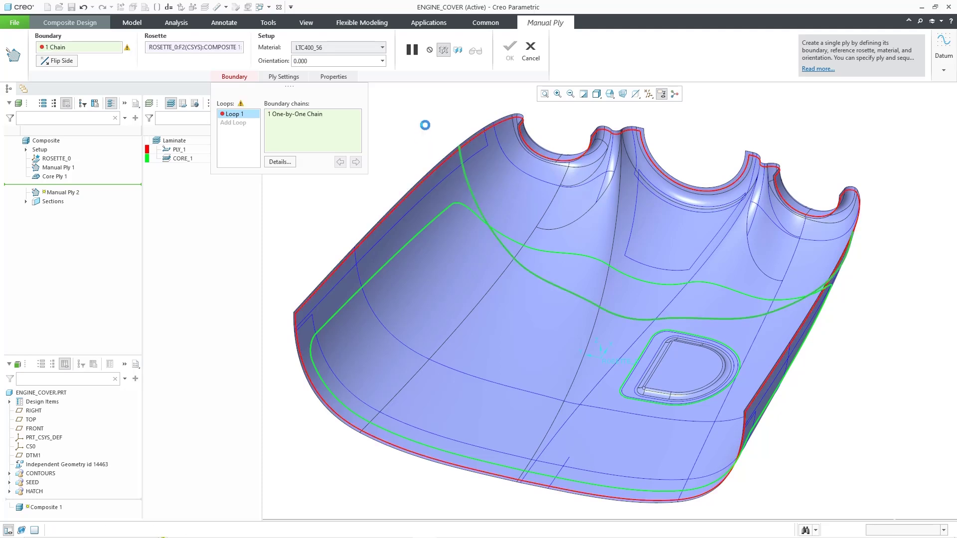
pyautogui.middleClick(865, 129)
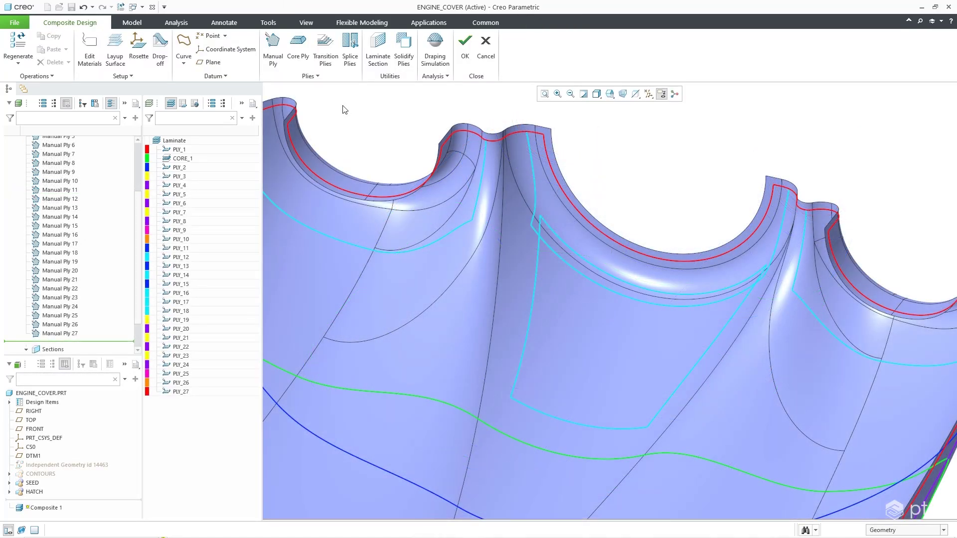
# Step: Select PLY_11 through PLY_14 as transition plies, using the whole ply boundary as the chain
pyautogui.click(326, 54)
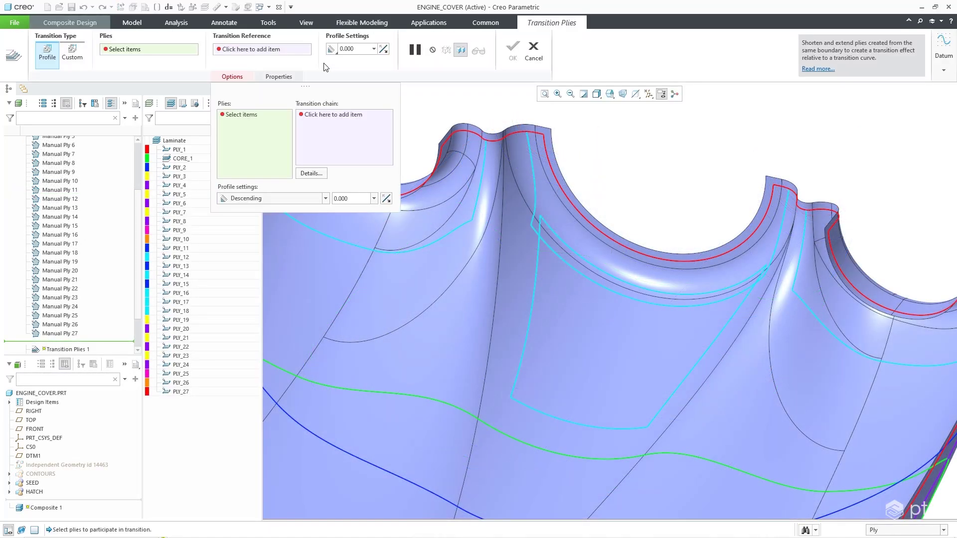
pyautogui.click(181, 276)
pyautogui.keyDown('ctrl'); pyautogui.click(184, 266); pyautogui.keyUp('ctrl')
pyautogui.keyDown('ctrl'); pyautogui.click(185, 258); pyautogui.keyUp('ctrl')
pyautogui.keyDown('ctrl'); pyautogui.click(186, 249); pyautogui.keyUp('ctrl')
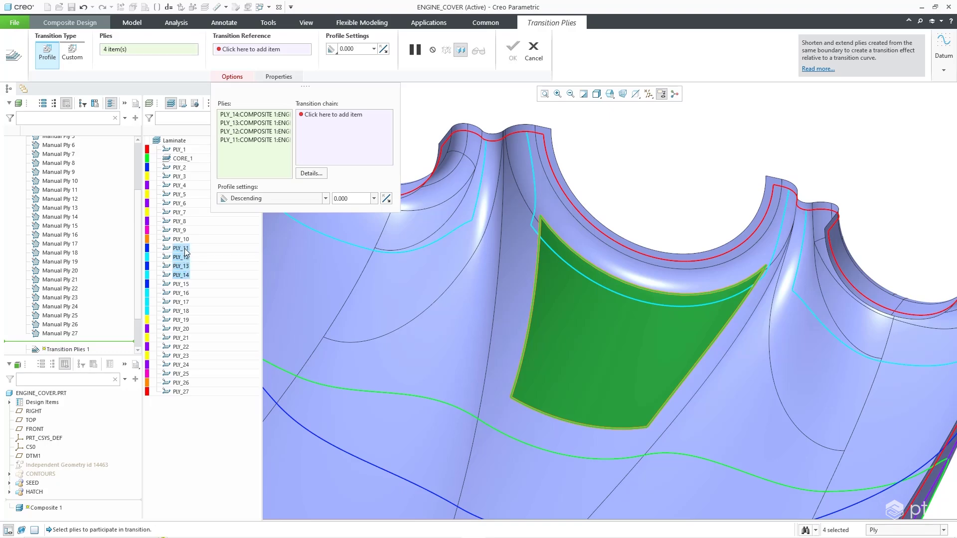
pyautogui.click(332, 116)
pyautogui.click(558, 234)
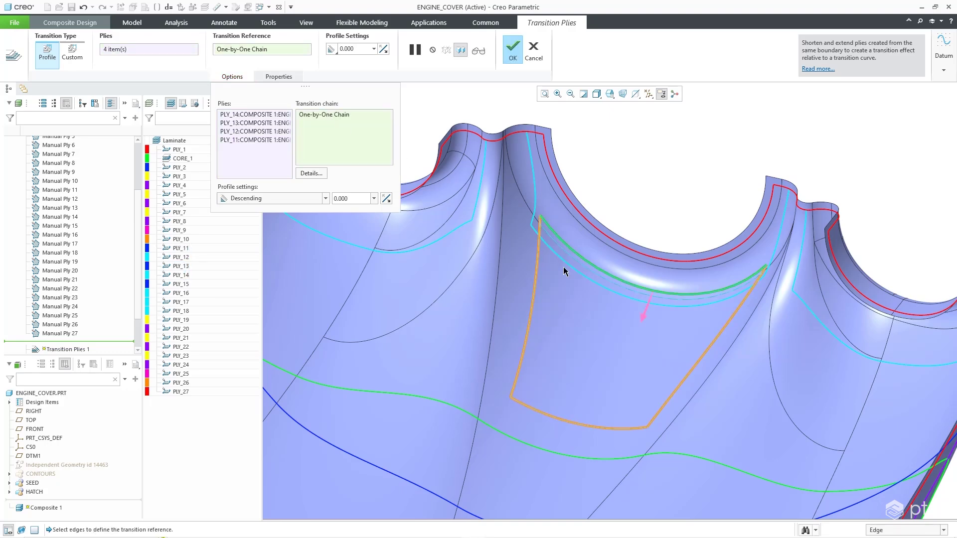
pyautogui.keyDown('shift'); pyautogui.click(707, 340); pyautogui.keyUp('shift')
# Step: Set a 20.000 profile offset, keep the direction, and finish the transition plies
pyautogui.click(351, 198)
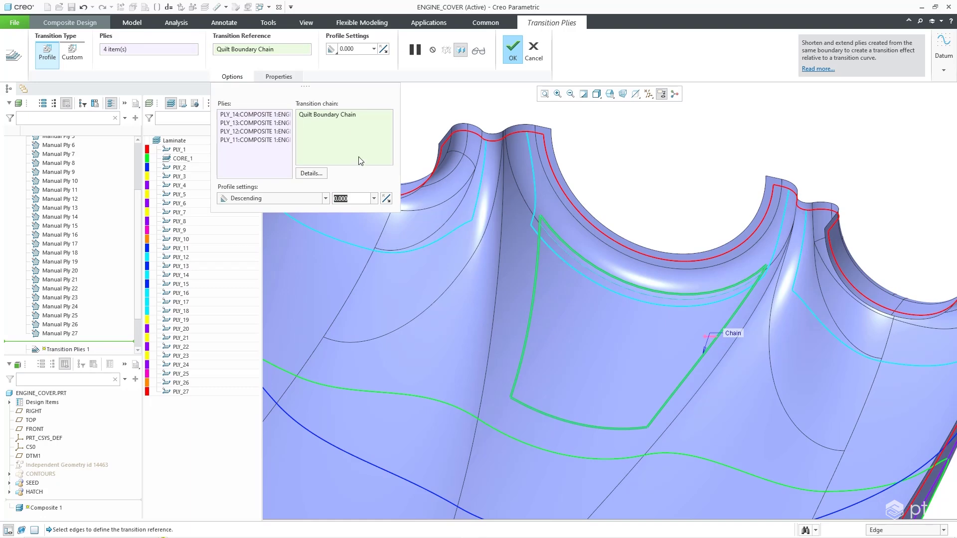
pyautogui.write('20')
pyautogui.press('Return')
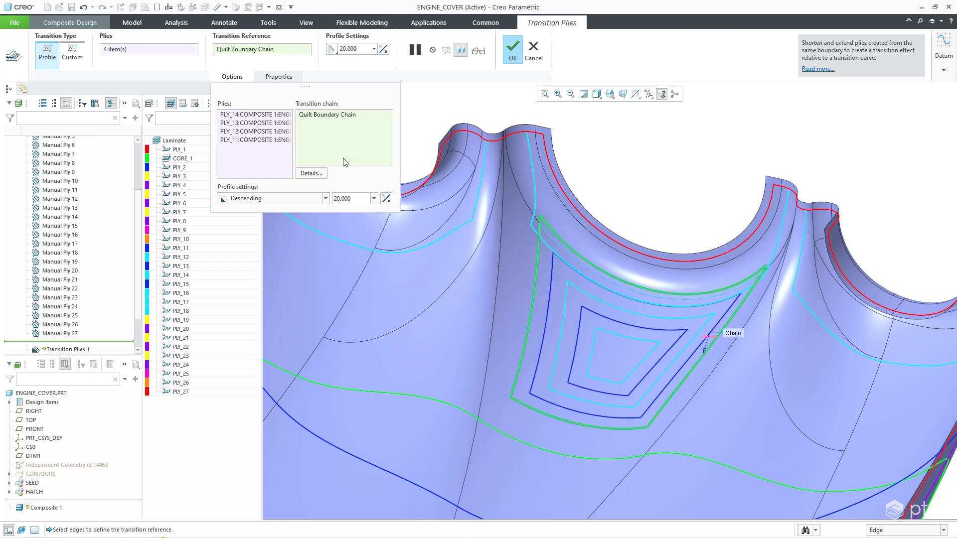
pyautogui.click(297, 198)
pyautogui.click(288, 218)
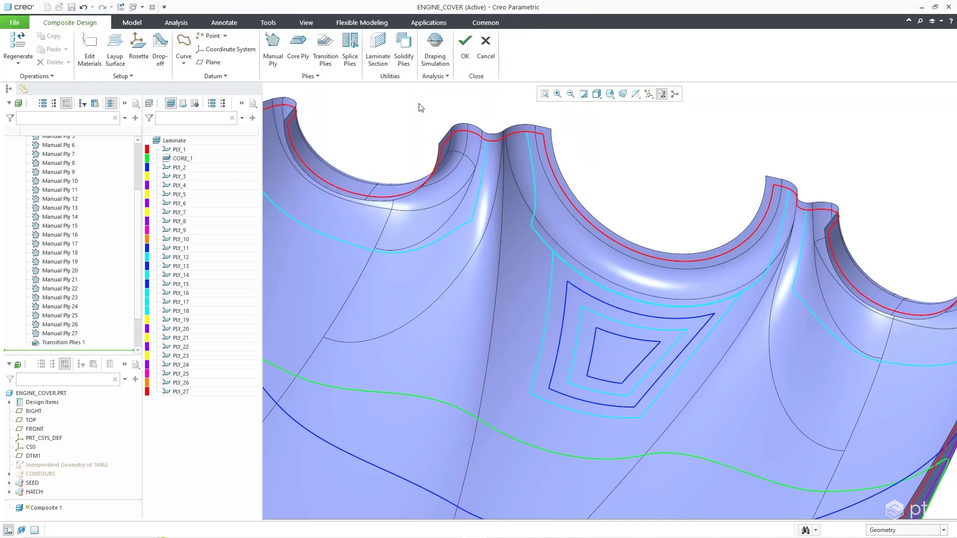
pyautogui.hotkey('ctrl', 'd')
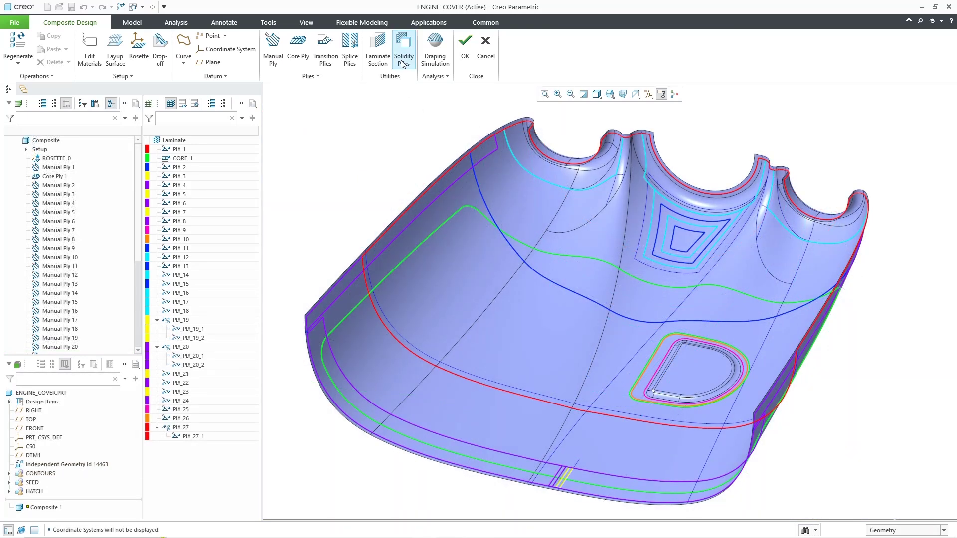
# Step: Solidify the laminate plies, then view the export file types for the analysis model
pyautogui.click(403, 64)
pyautogui.click(907, 180)
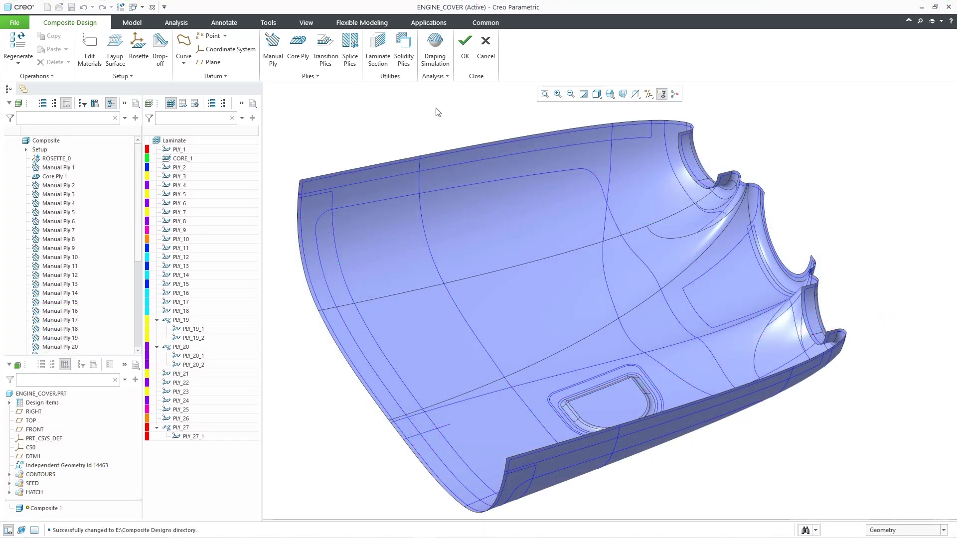
pyautogui.click(437, 76)
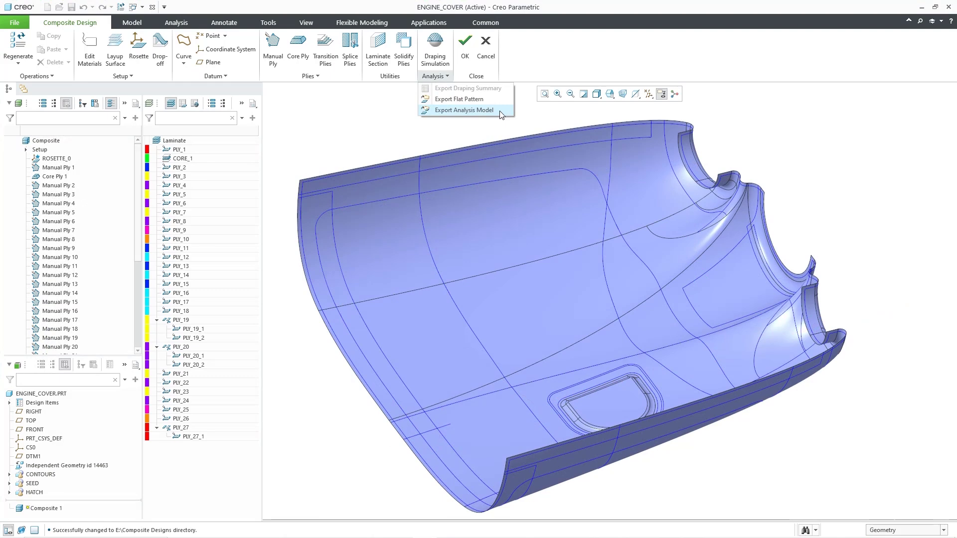
pyautogui.moveTo(499, 111)
pyautogui.click(541, 128)
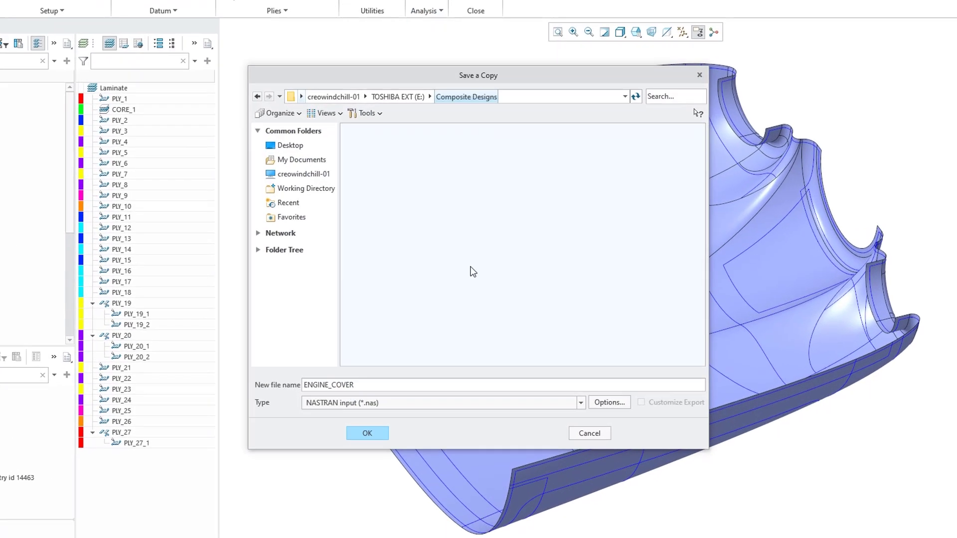
pyautogui.click(466, 402)
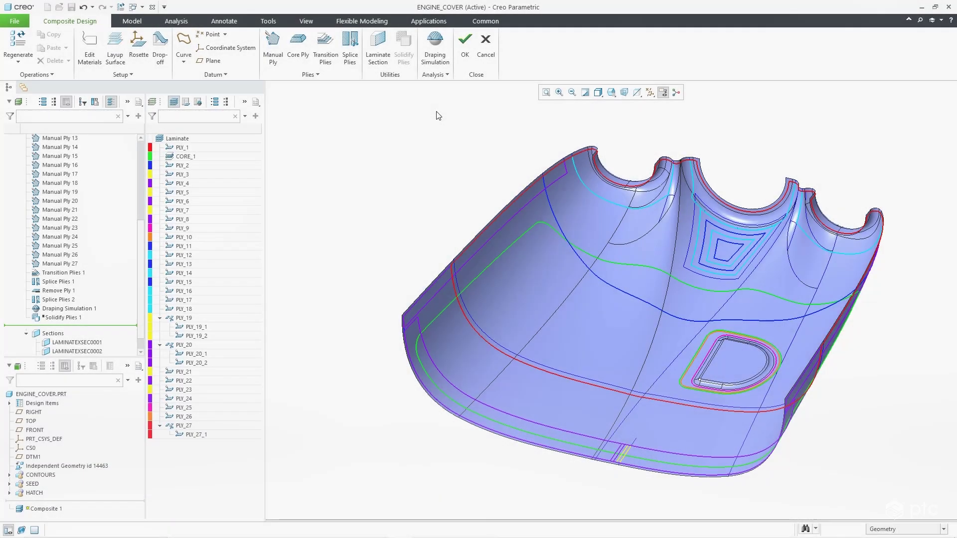
# Step: Inspect the draping shear results for PLY_1, PLY_2 and PLY_27_1, ending in Top view
pyautogui.click(434, 57)
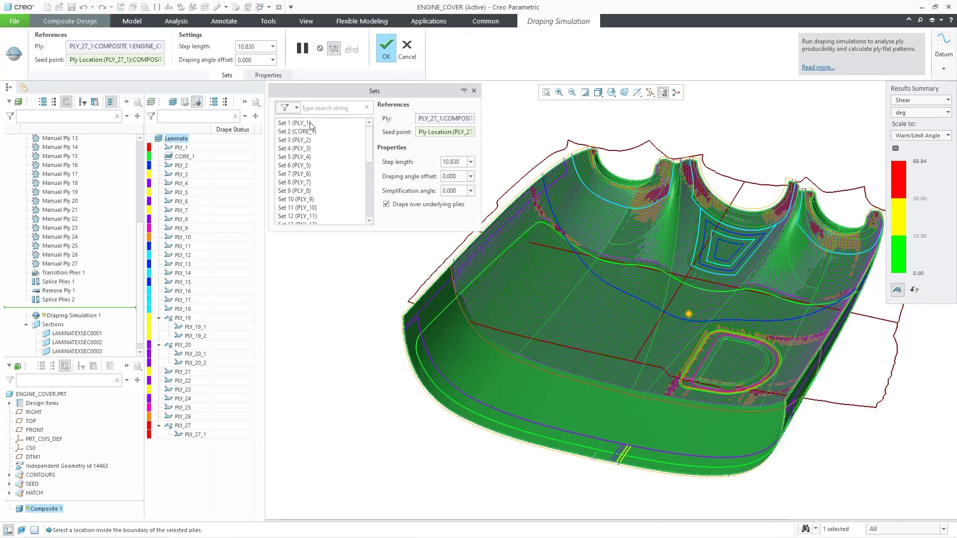
pyautogui.click(310, 123)
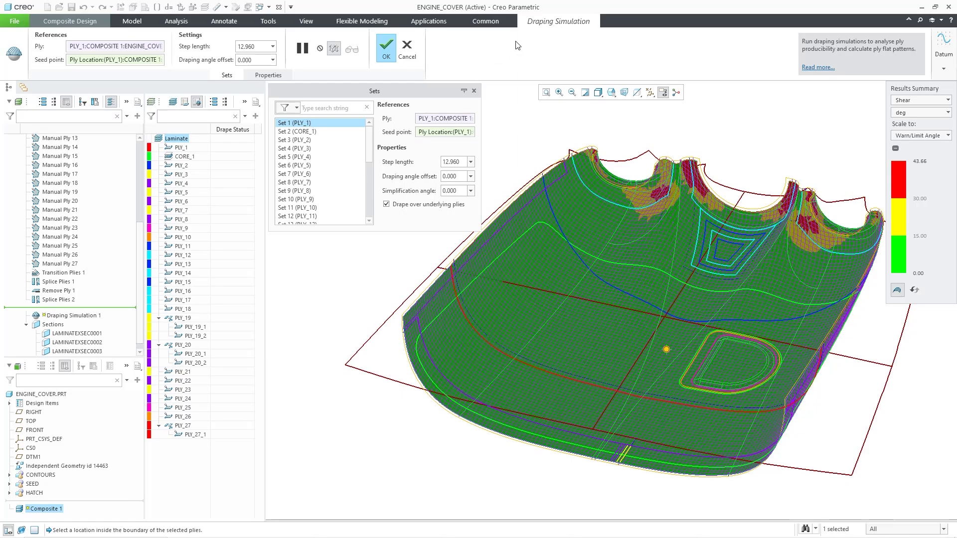
pyautogui.click(308, 140)
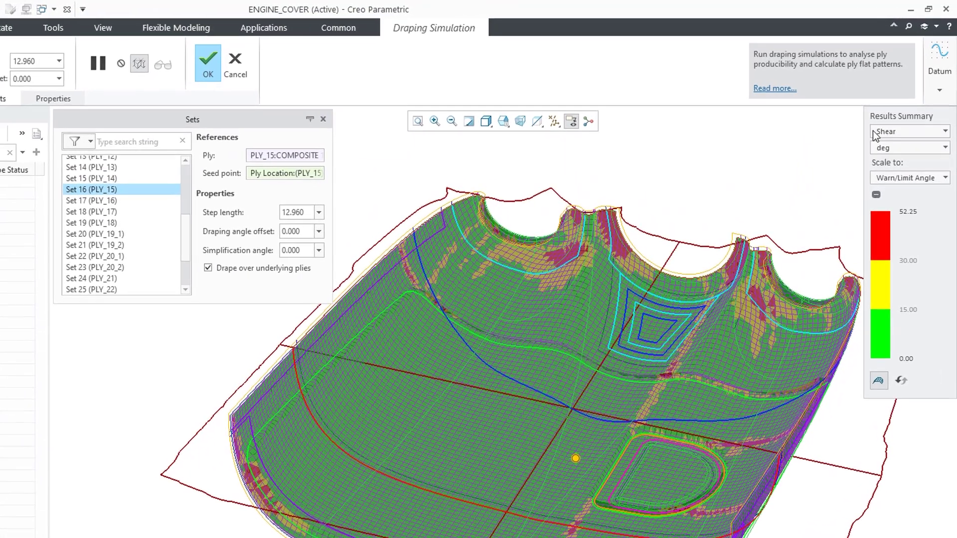
pyautogui.click(874, 132)
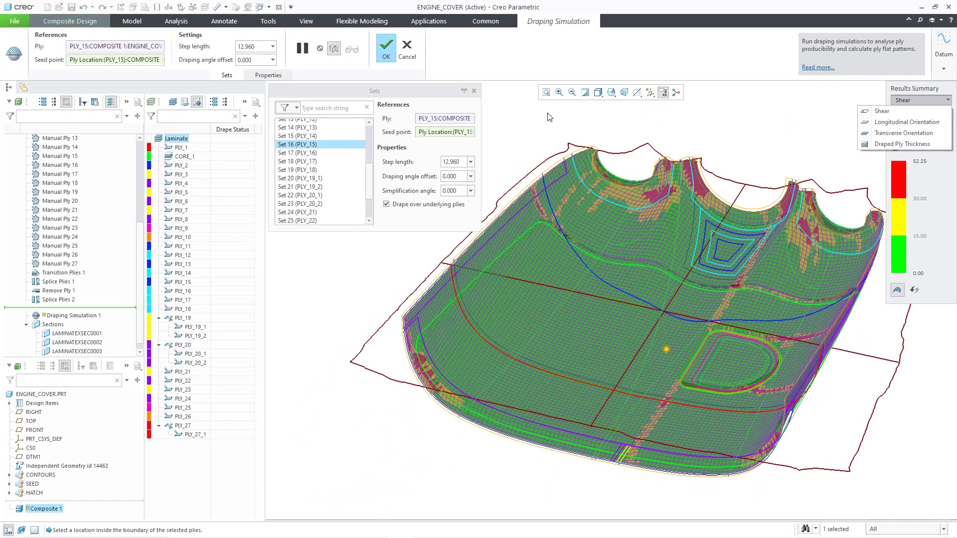
pyautogui.click(373, 175)
pyautogui.scroll(-2, 372, 217)
pyautogui.click(331, 211)
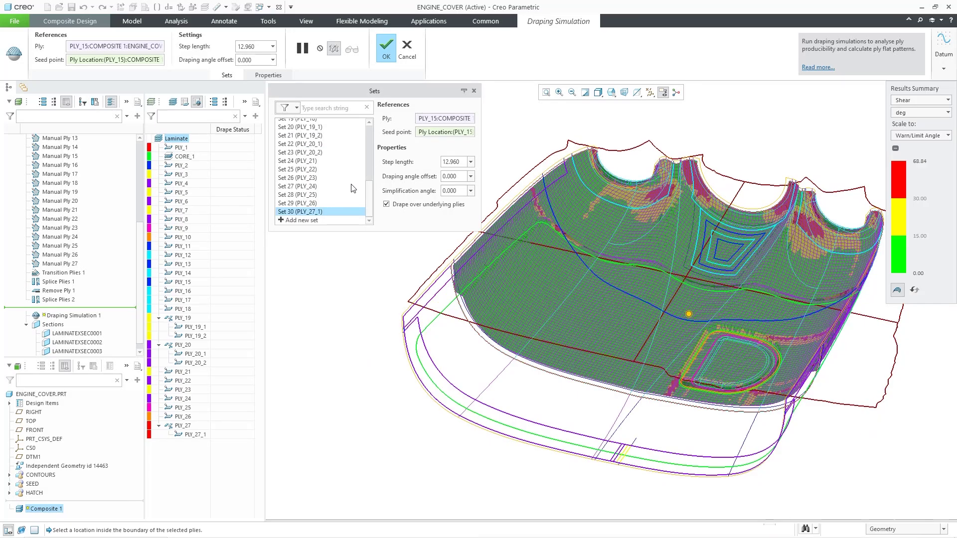
pyautogui.click(625, 93)
pyautogui.click(644, 169)
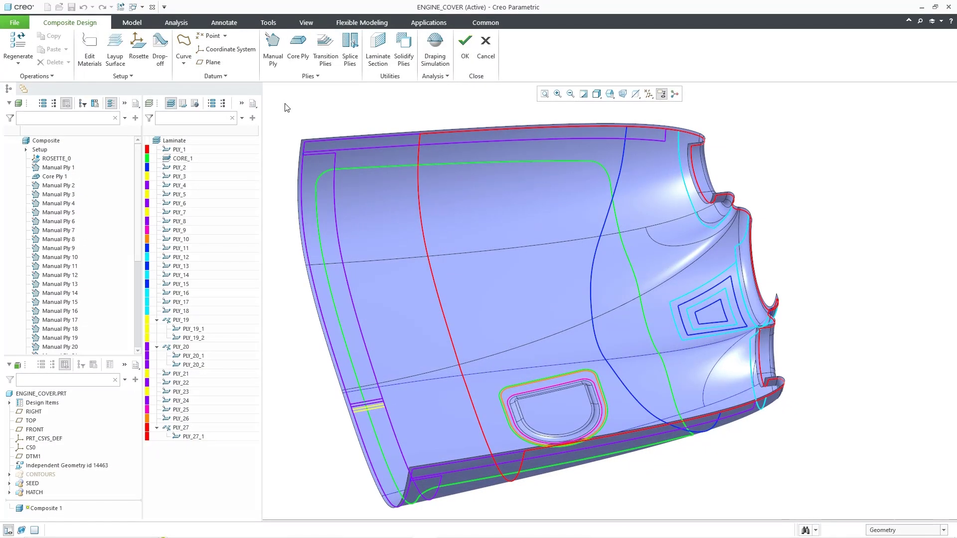
# Step: Compute laminate mass properties about PRT_CSYS_DEF from underlying plies, then for CORE_1 alone
pyautogui.click(176, 22)
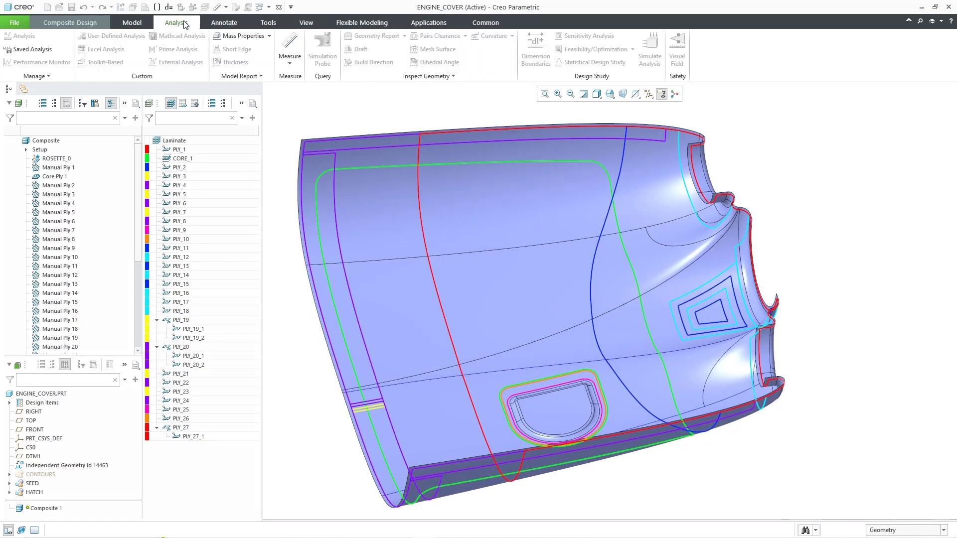
pyautogui.click(233, 36)
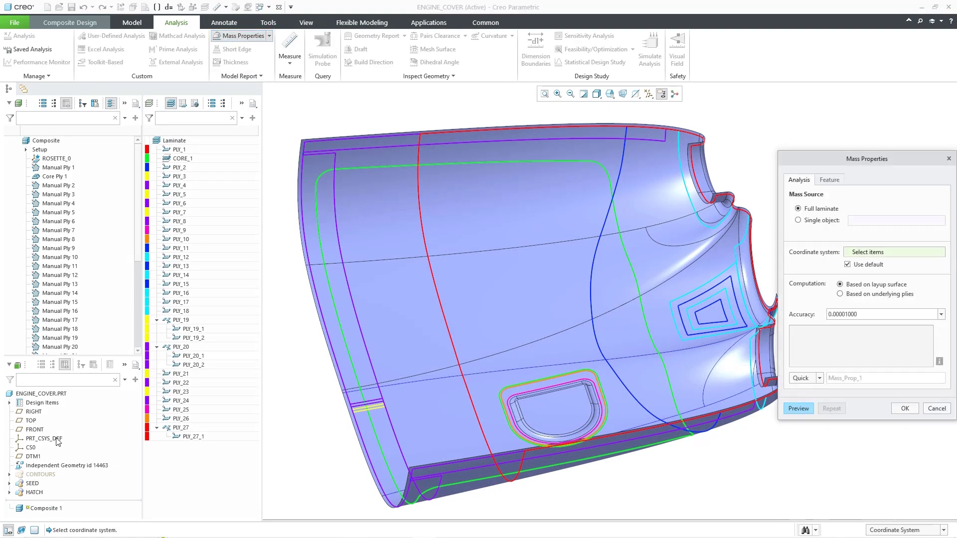
pyautogui.click(54, 439)
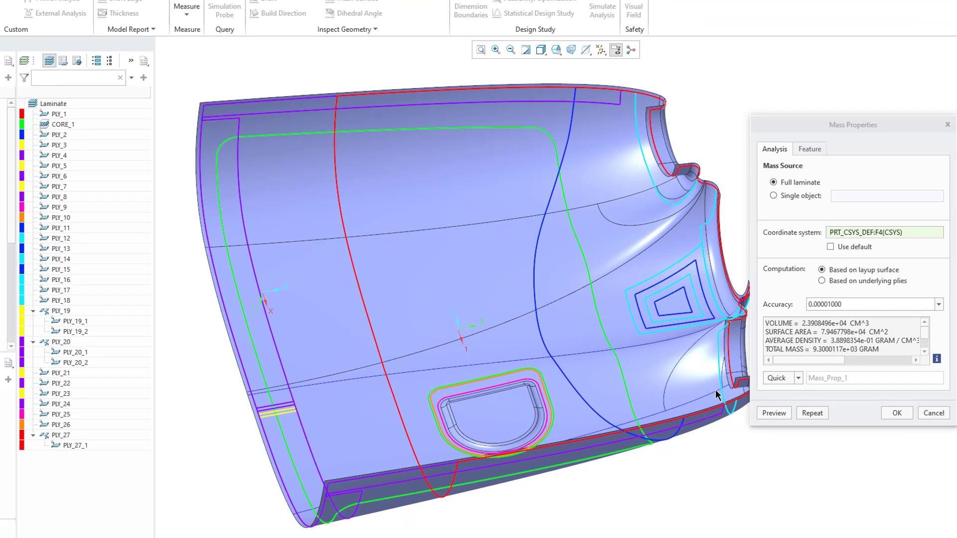
pyautogui.click(822, 281)
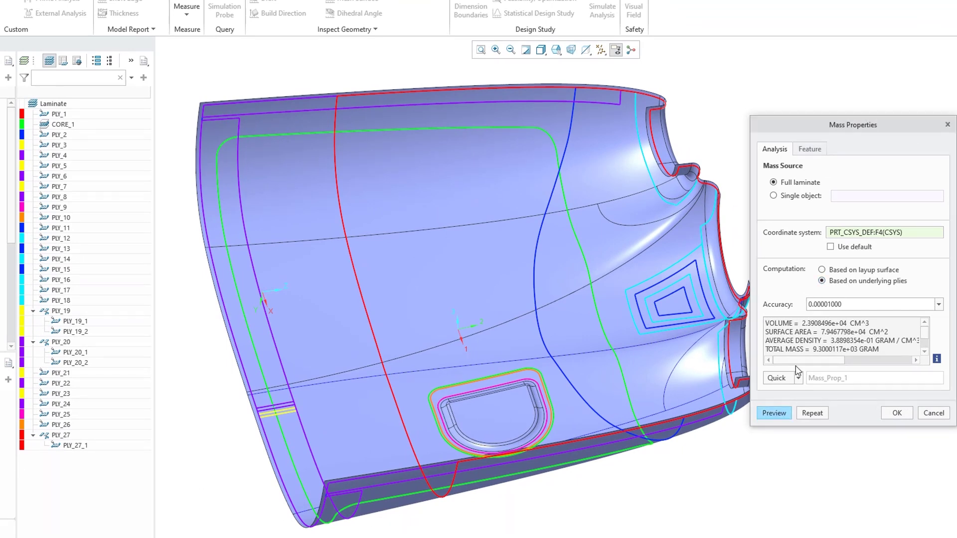
pyautogui.click(774, 413)
pyautogui.click(773, 196)
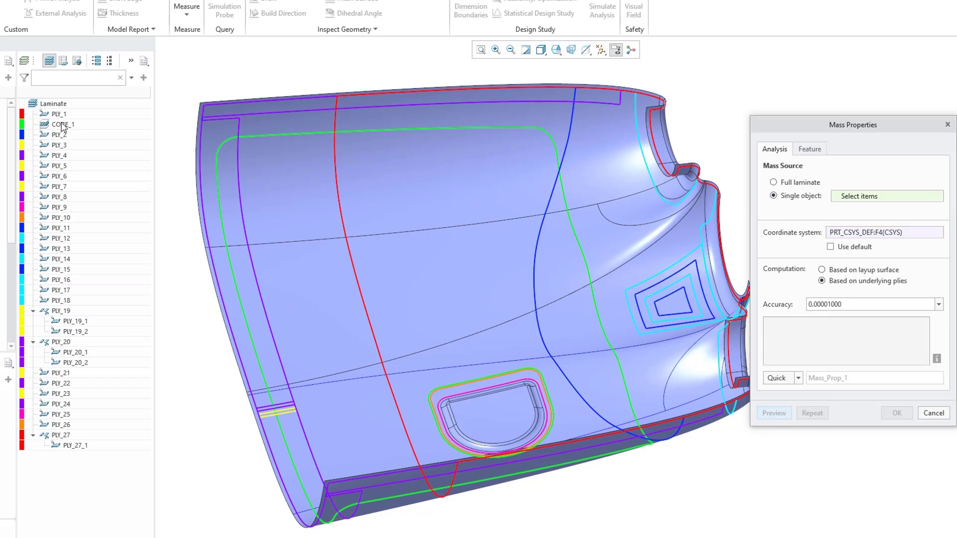
pyautogui.click(61, 125)
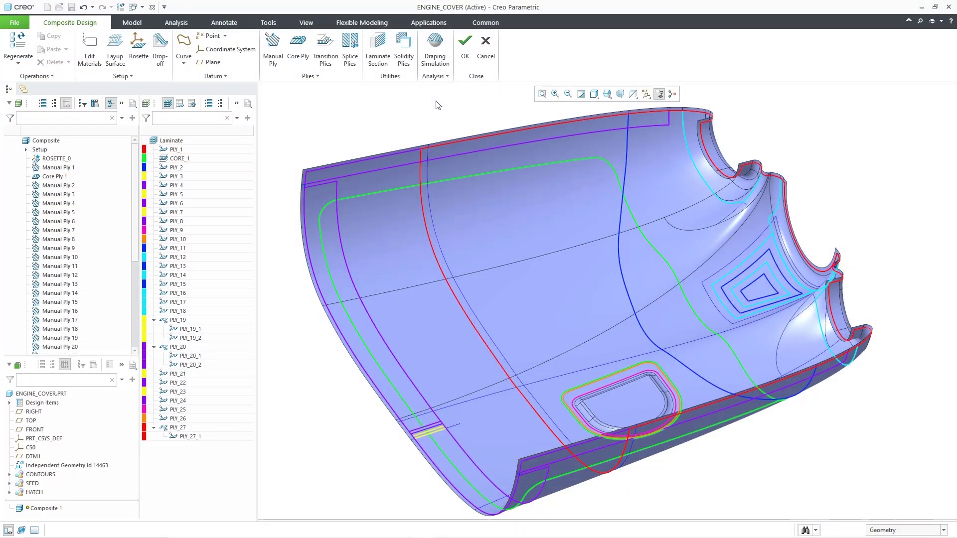
pyautogui.click(435, 76)
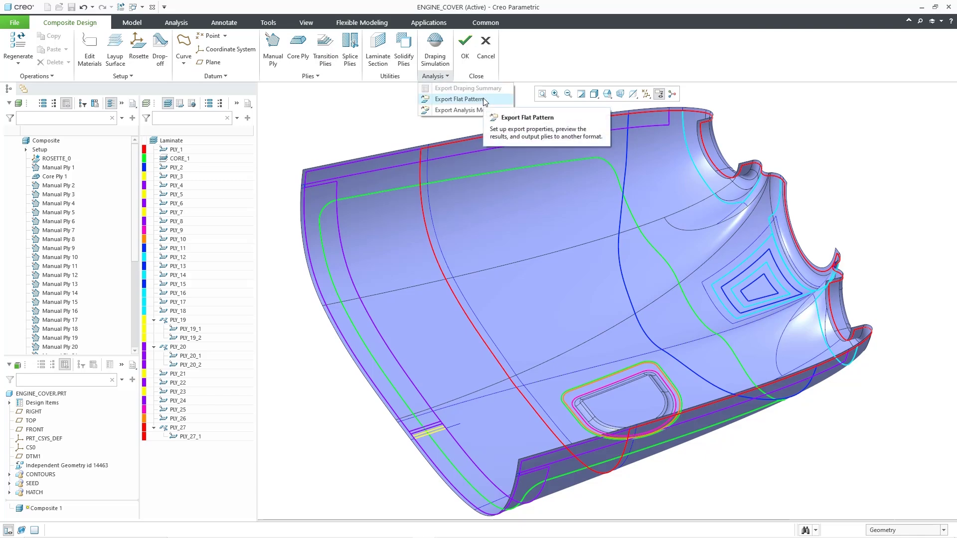
# Step: Configure the flat_ply_drw DXF export with all plies in one file, one ply per sheet
pyautogui.click(459, 99)
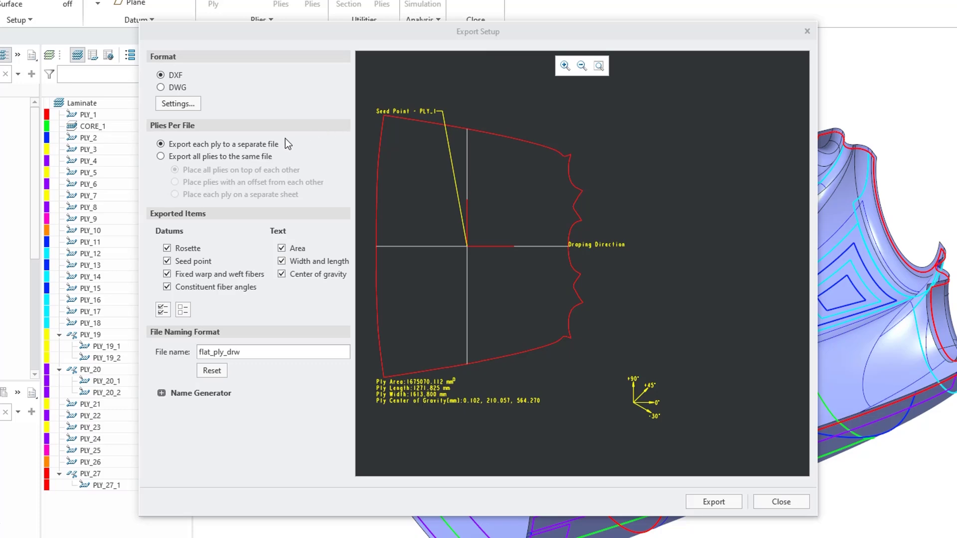
pyautogui.click(149, 179)
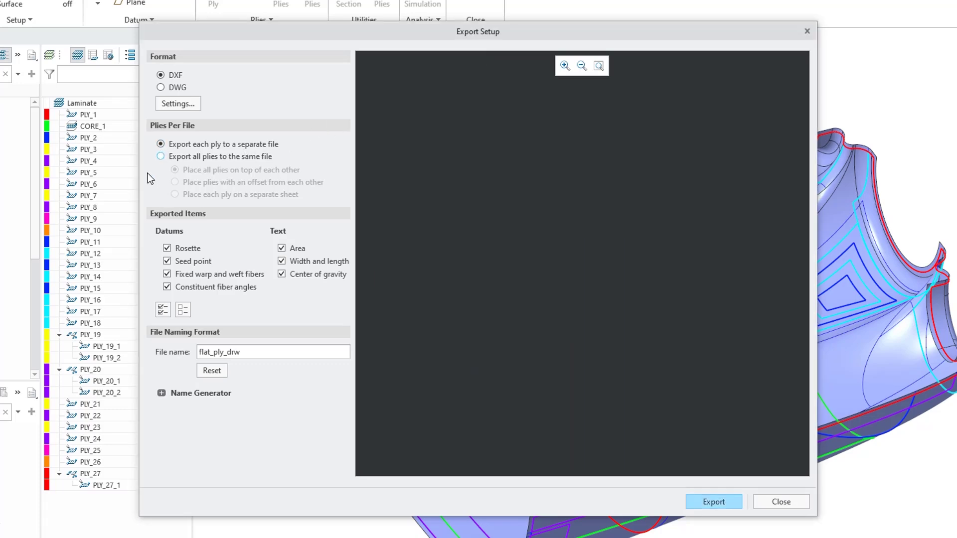
pyautogui.press('Down')
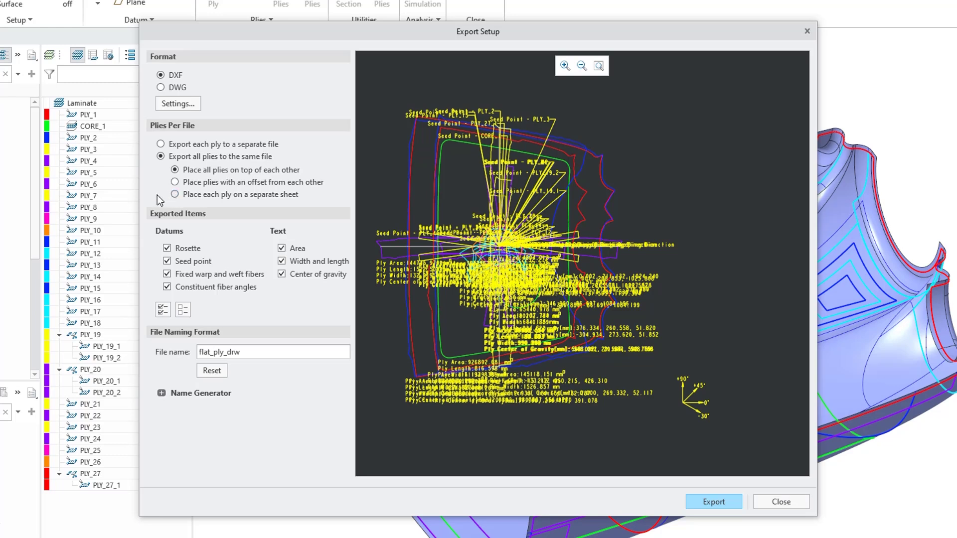
pyautogui.press('Down')
pyautogui.press('Down')
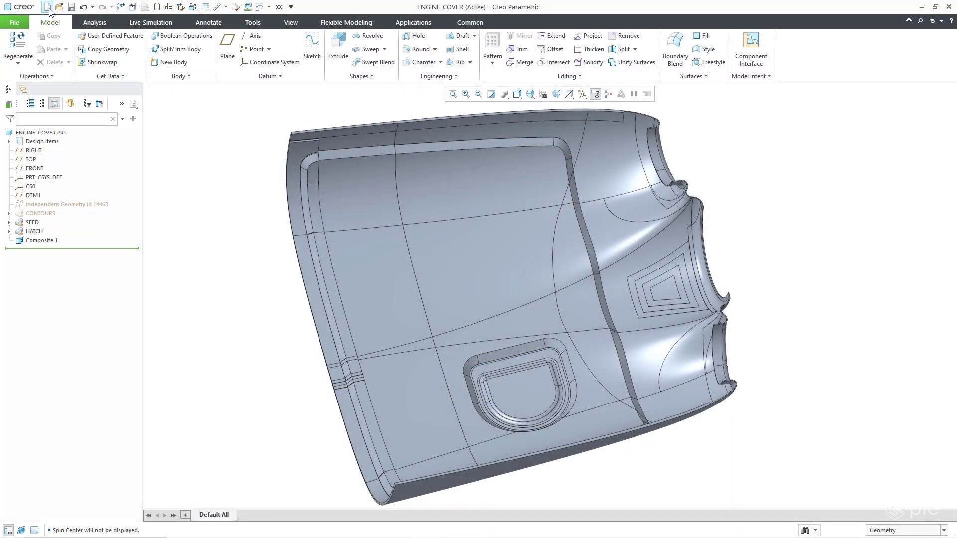
# Step: Create a new ENGINE_COVER ply-book drawing with the chosen template options
pyautogui.click(47, 8)
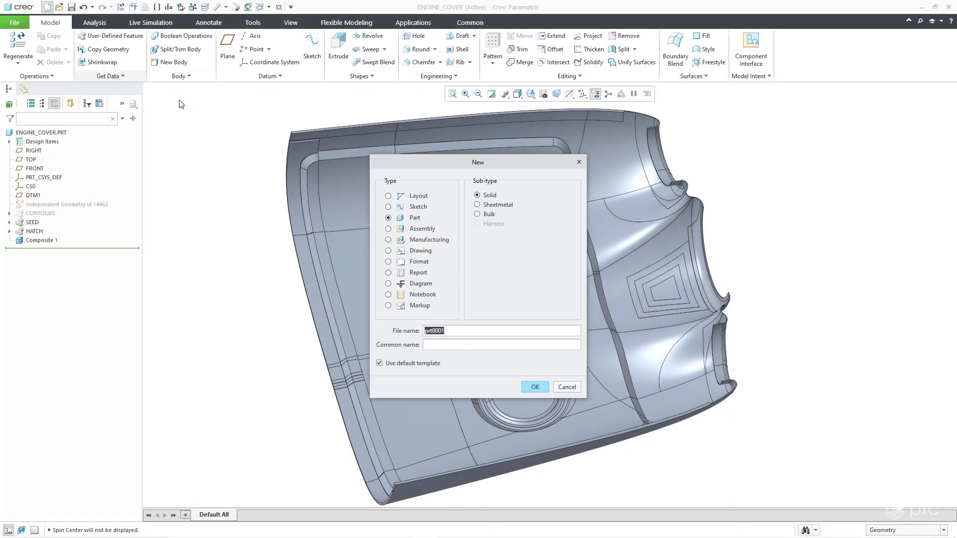
pyautogui.click(427, 249)
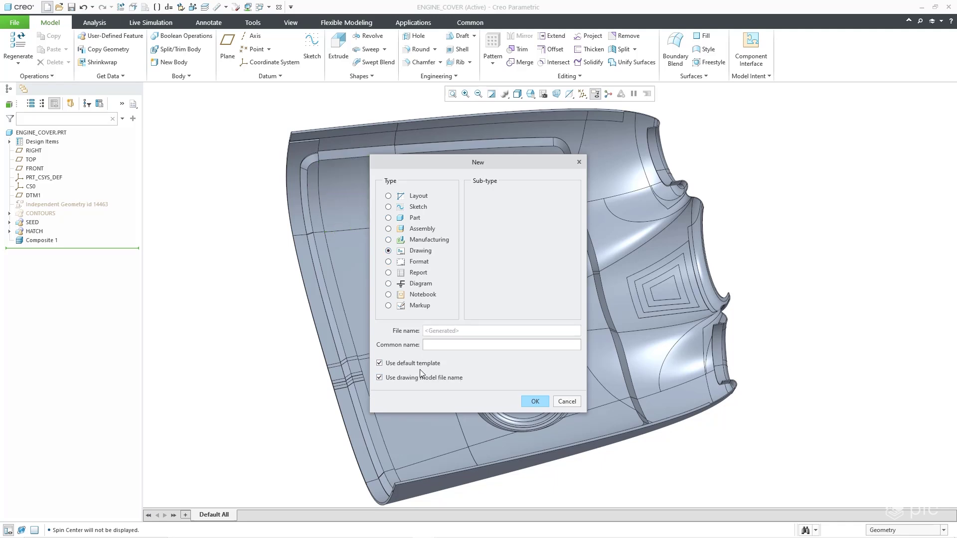
pyautogui.click(535, 403)
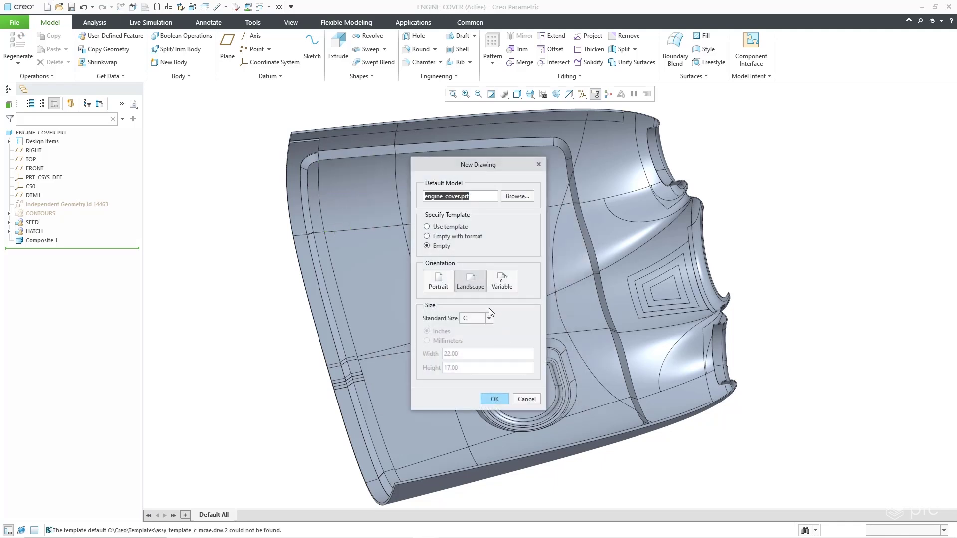
pyautogui.click(453, 227)
pyautogui.click(495, 399)
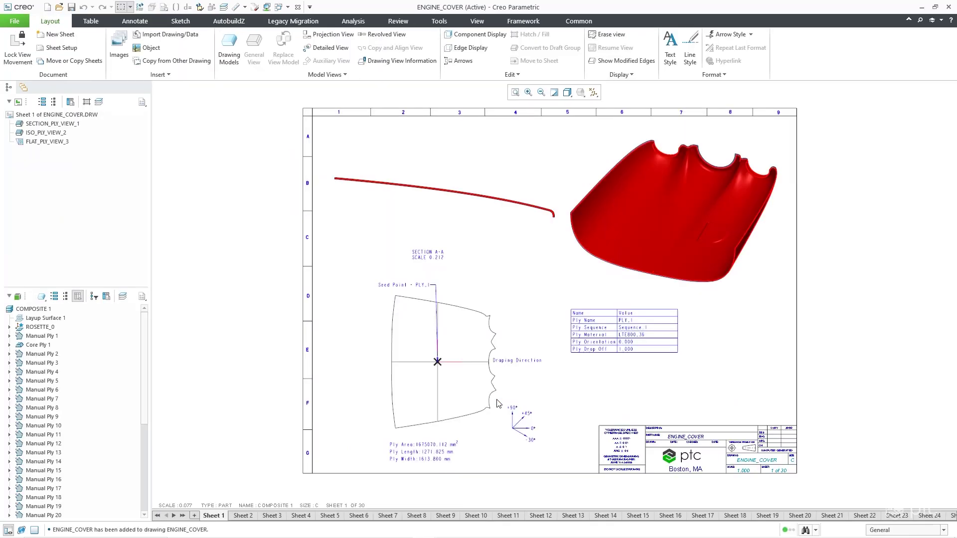
# Step: Page through sheets 2–5 showing the CORE_1, PLY_2, PLY_3 and PLY_4 plies
pyautogui.click(244, 516)
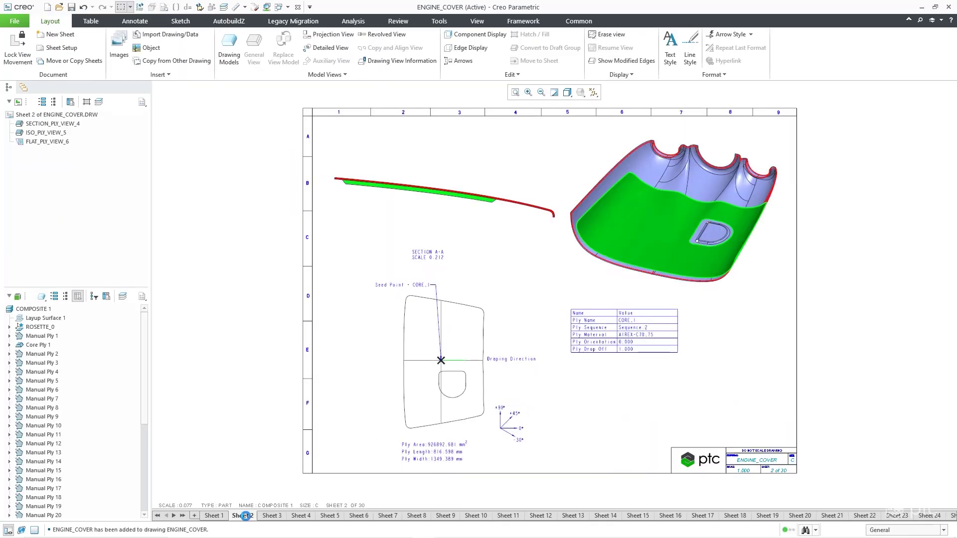
pyautogui.click(272, 517)
pyautogui.click(302, 516)
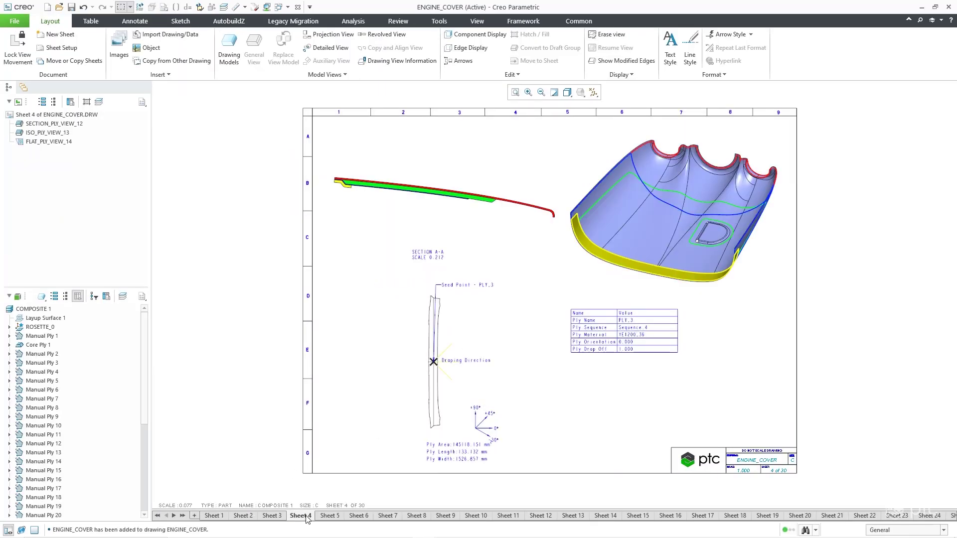
pyautogui.click(329, 516)
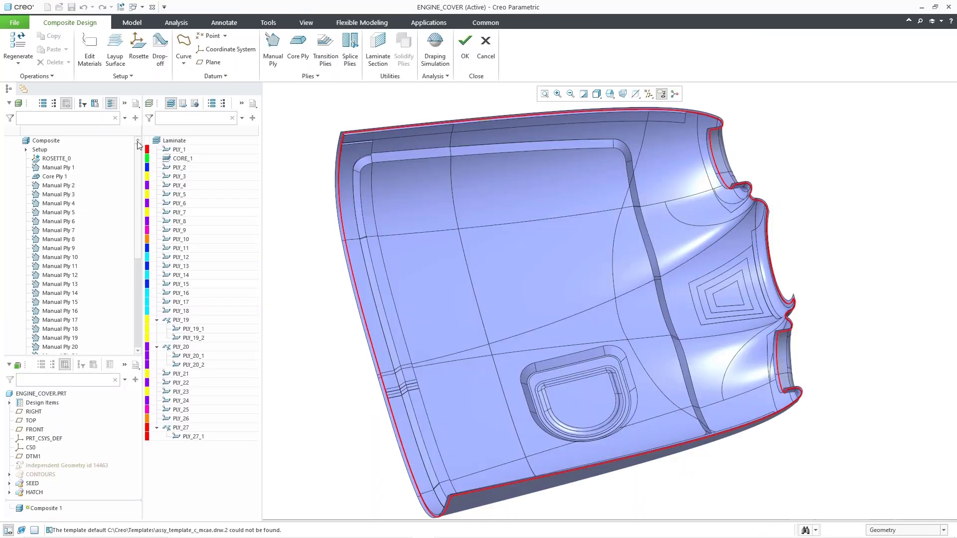
# Step: Save the laminate tree as laminate_table.csv and exit Composite Design
pyautogui.click(351, 103)
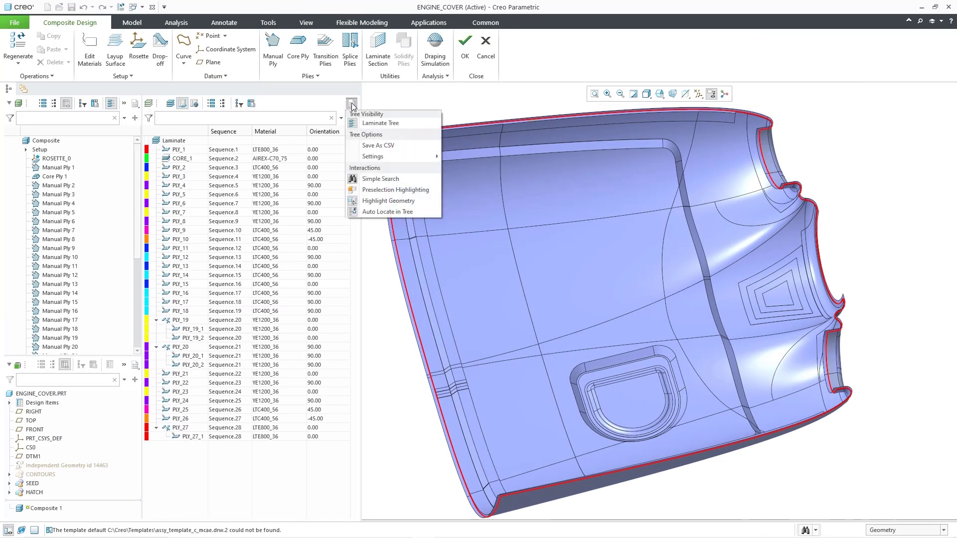
pyautogui.click(385, 145)
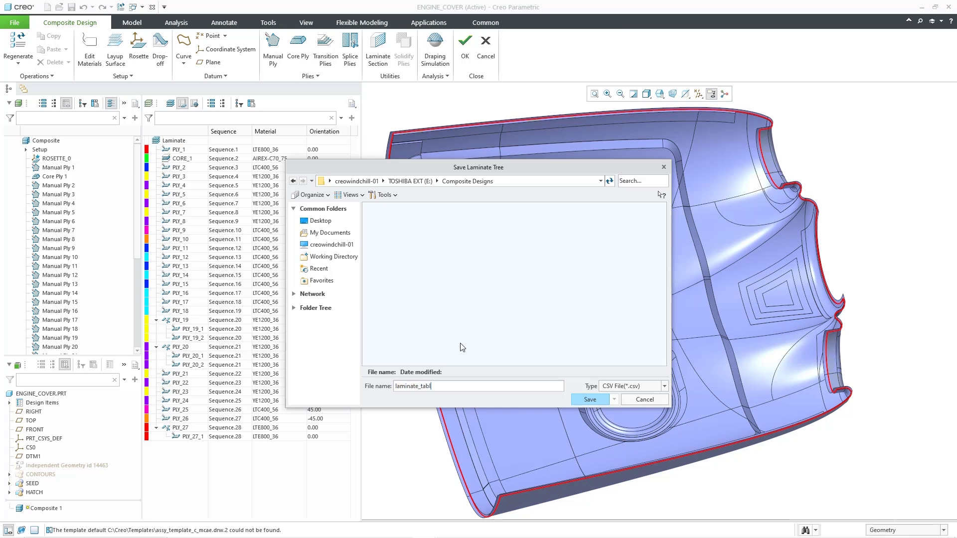
pyautogui.press('Return')
pyautogui.click(484, 50)
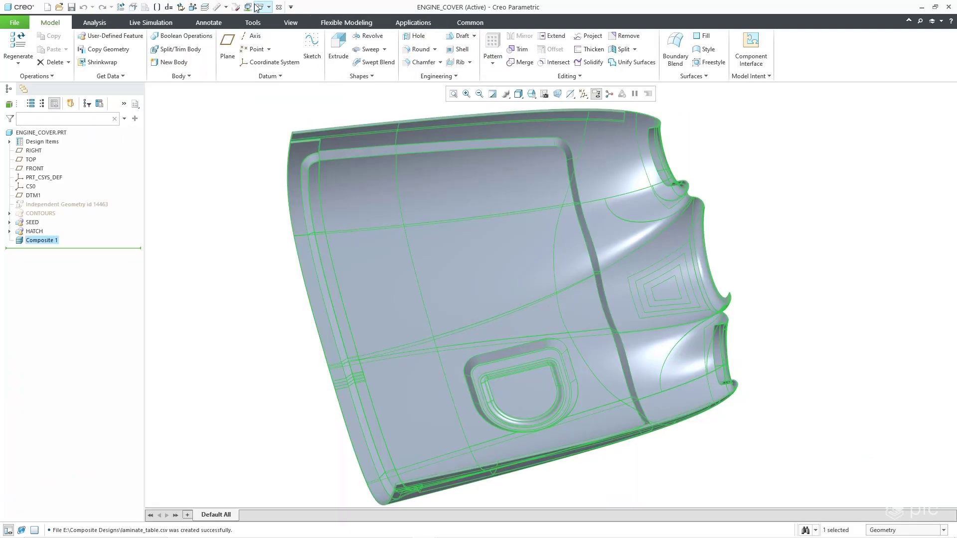
pyautogui.click(269, 7)
# Step: In ENGINE_COVER.DRW, add sheet 31 and place laminate_table.csv from the working directory as a table
pyautogui.click(303, 29)
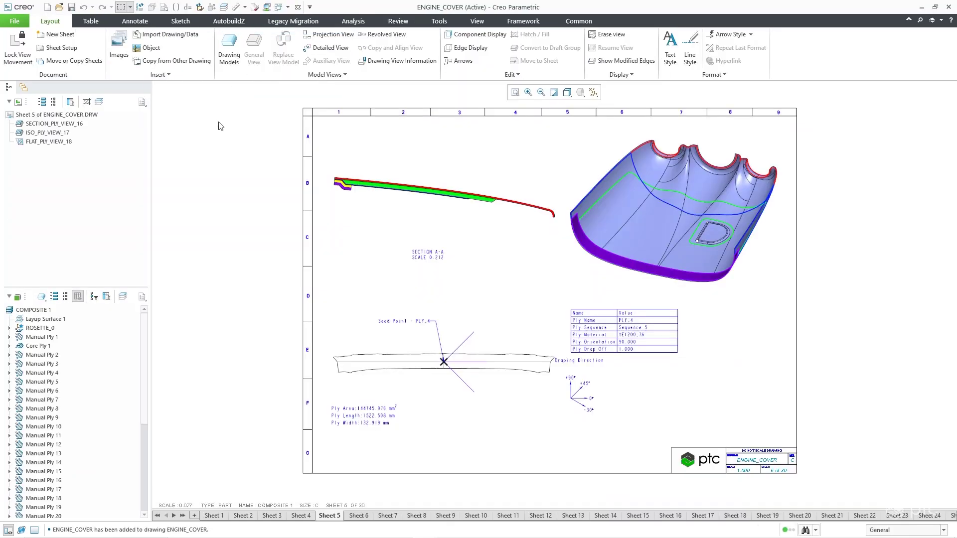
pyautogui.click(67, 34)
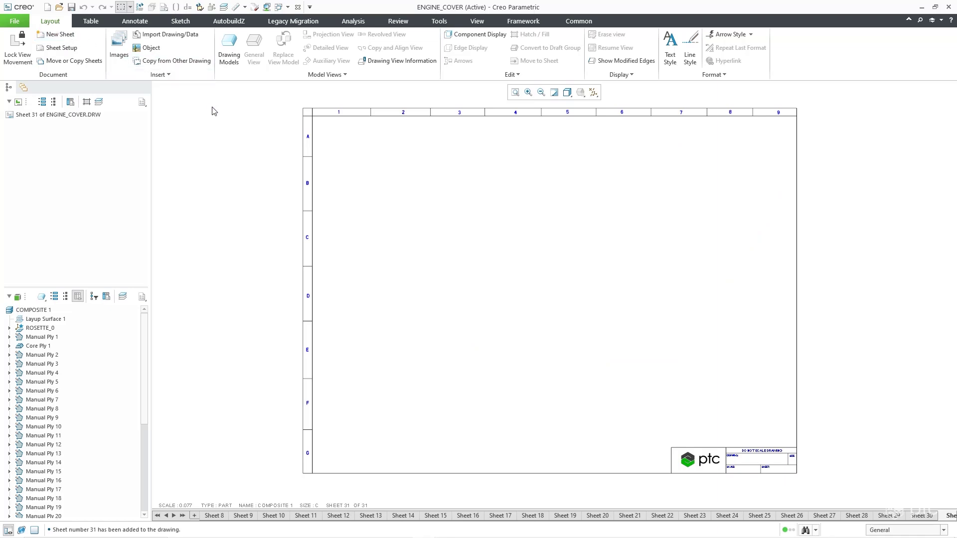
pyautogui.click(91, 21)
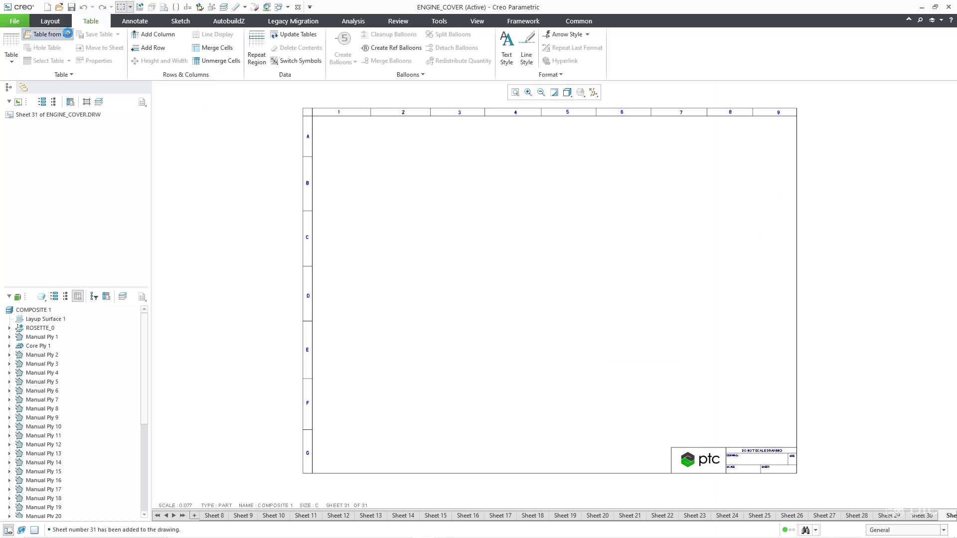
pyautogui.click(48, 34)
pyautogui.click(333, 256)
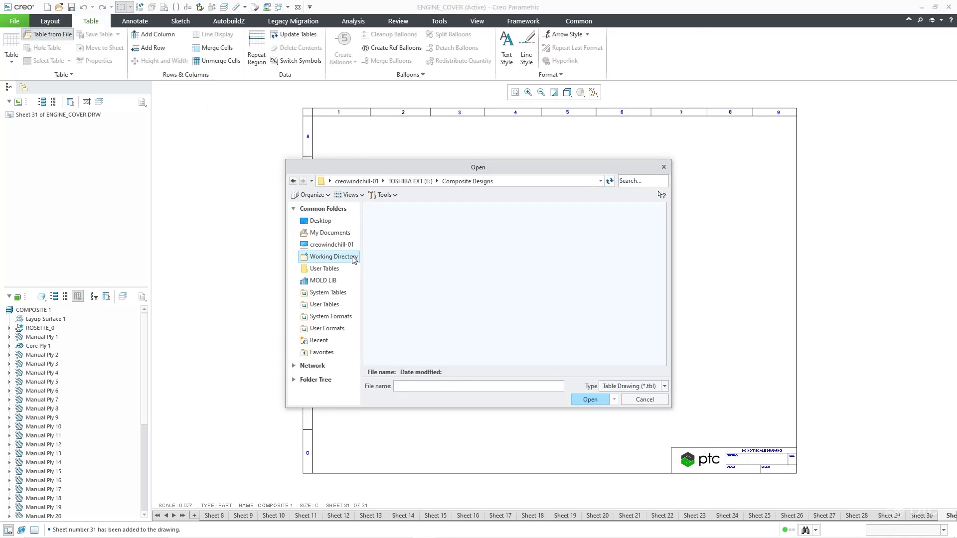
pyautogui.click(623, 387)
pyautogui.click(630, 406)
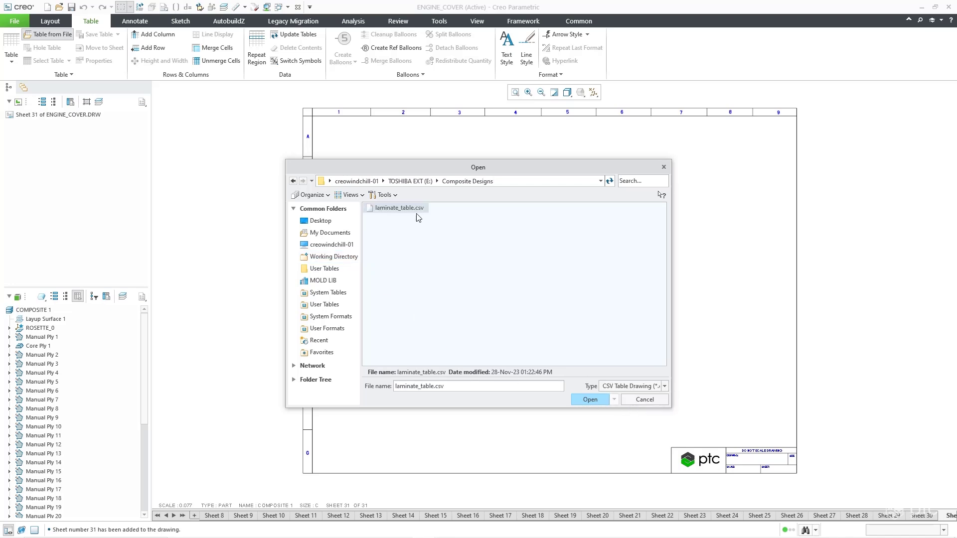
pyautogui.doubleClick(411, 213)
pyautogui.click(467, 168)
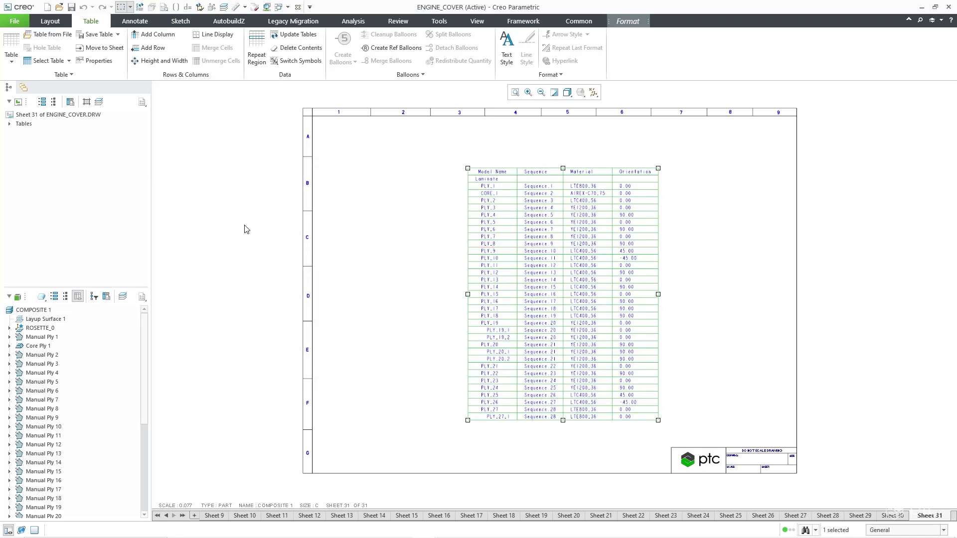